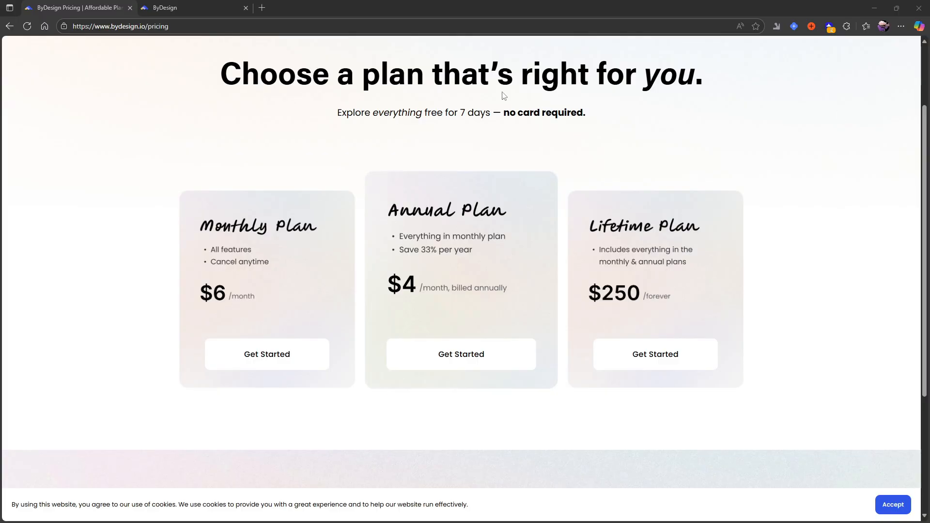
Switch to the ByDesign dashboard and look over the day's calendar and the dashboard's widget customization options
click(178, 9)
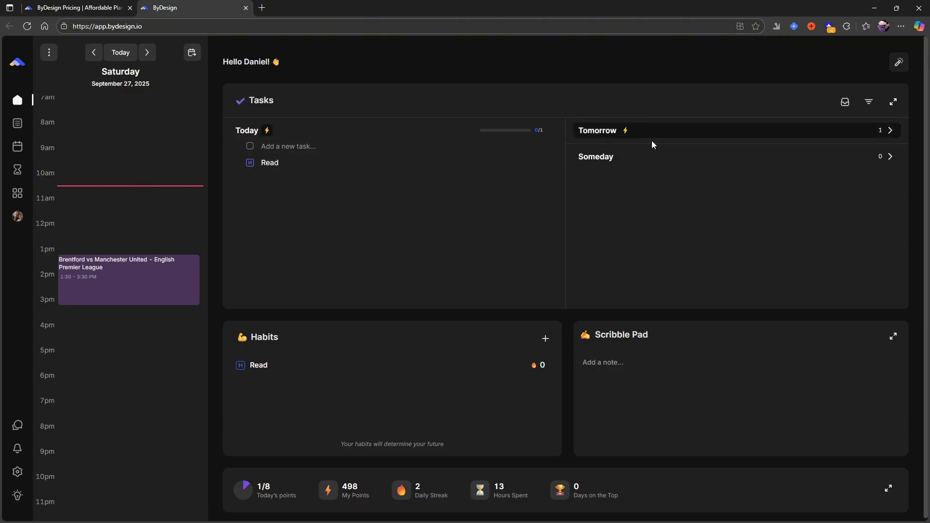
scroll(104, 259, up, 3)
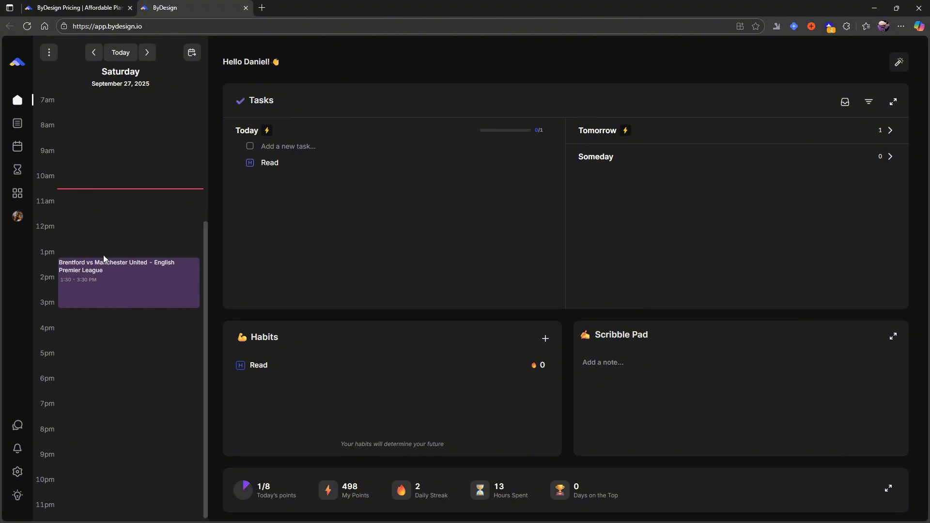
scroll(108, 249, down, 3)
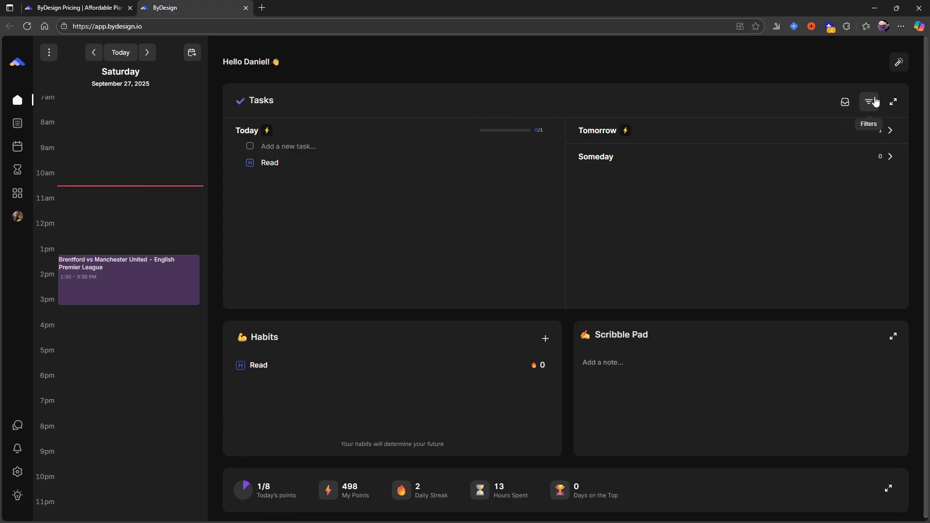
click(900, 63)
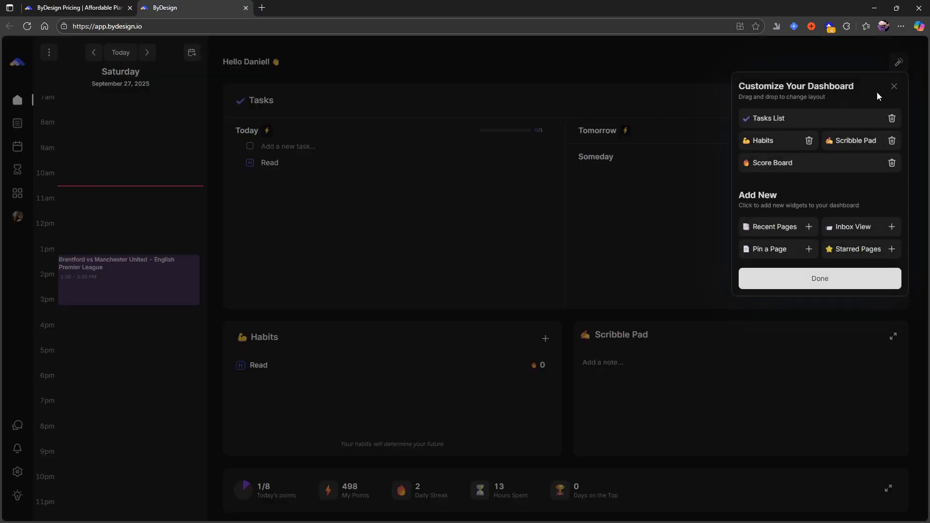
click(788, 276)
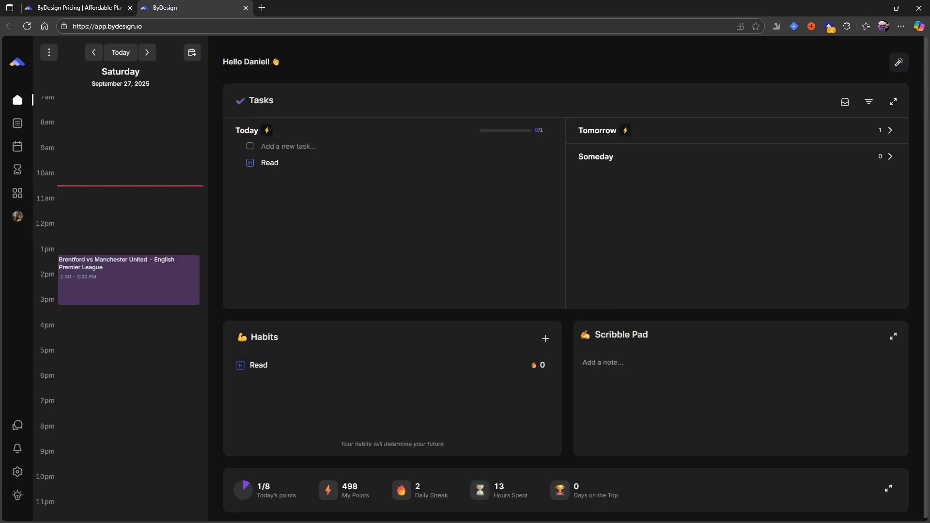
Open the detailed points page from the score board, examine the daily points and the leaderboard ranking, and return to the dashboard
click(887, 488)
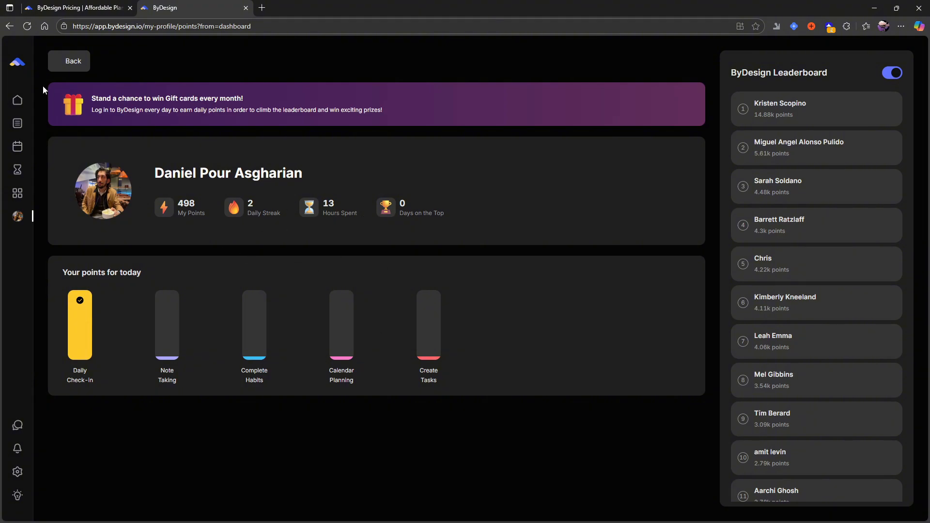
click(18, 101)
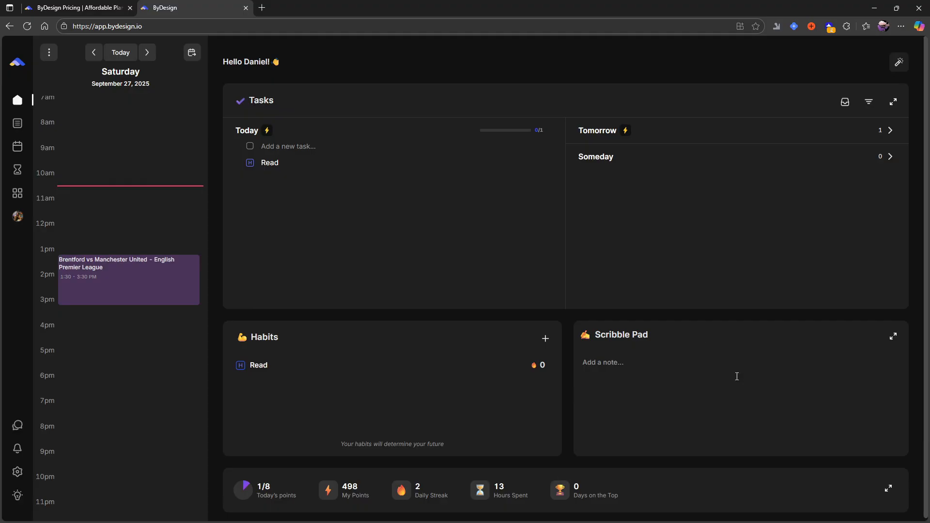
click(889, 489)
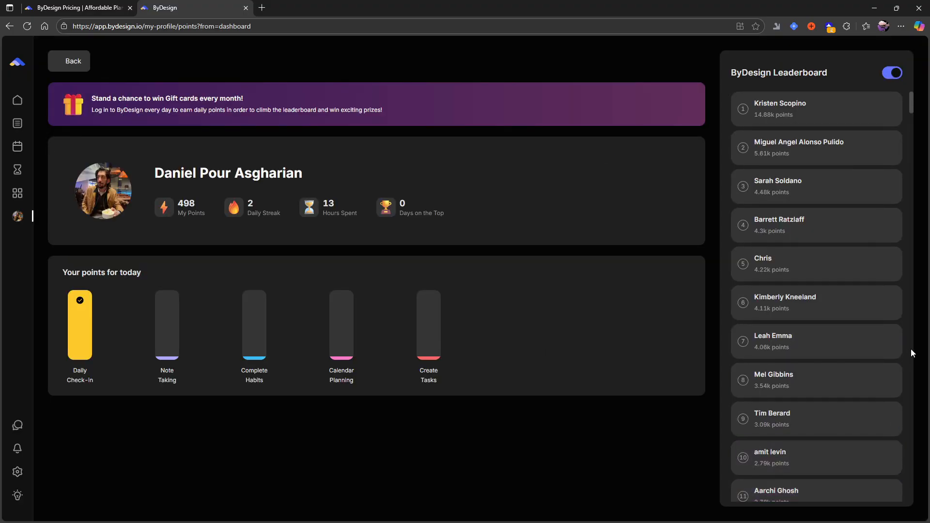
scroll(823, 208, down, 3)
scroll(823, 208, down, 4)
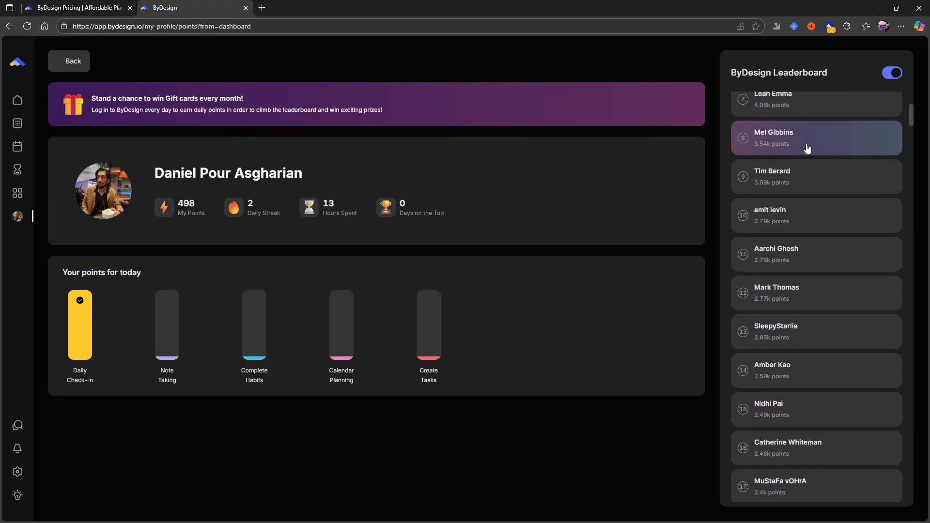
scroll(794, 199, down, 1)
scroll(773, 211, down, 1)
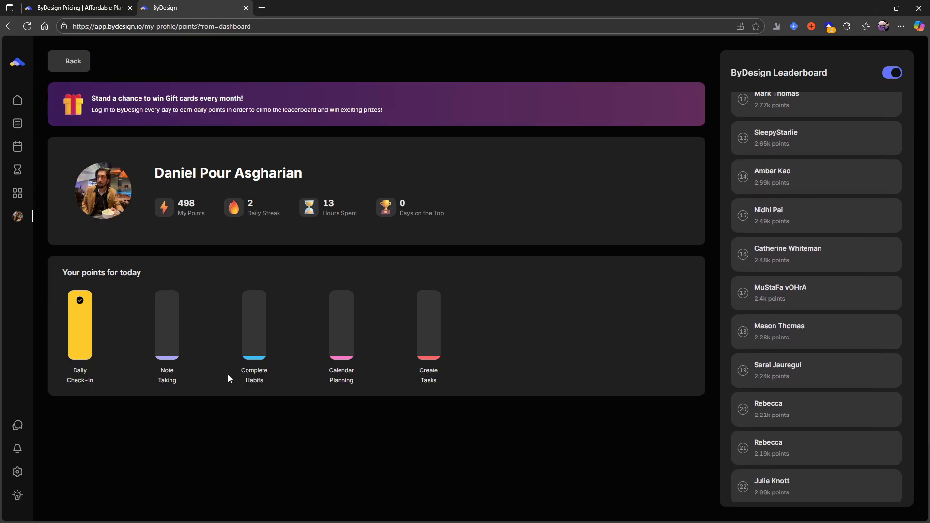
scroll(799, 349, down, 3)
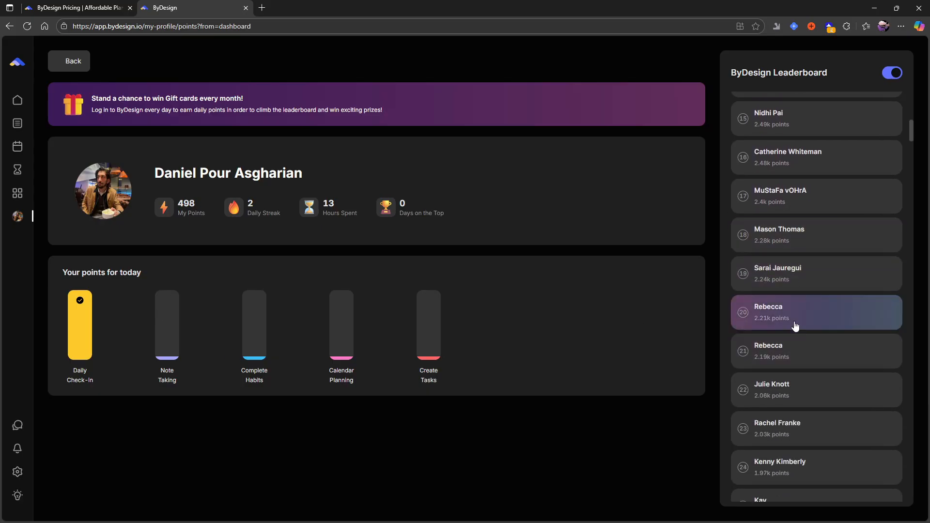
scroll(792, 293, down, 2)
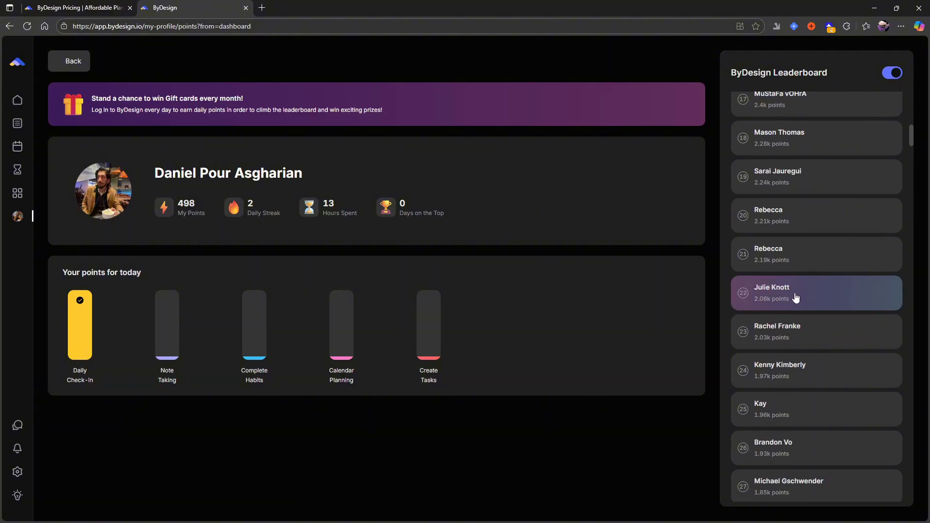
scroll(796, 315, down, 2)
scroll(794, 305, up, 13)
scroll(818, 271, up, 5)
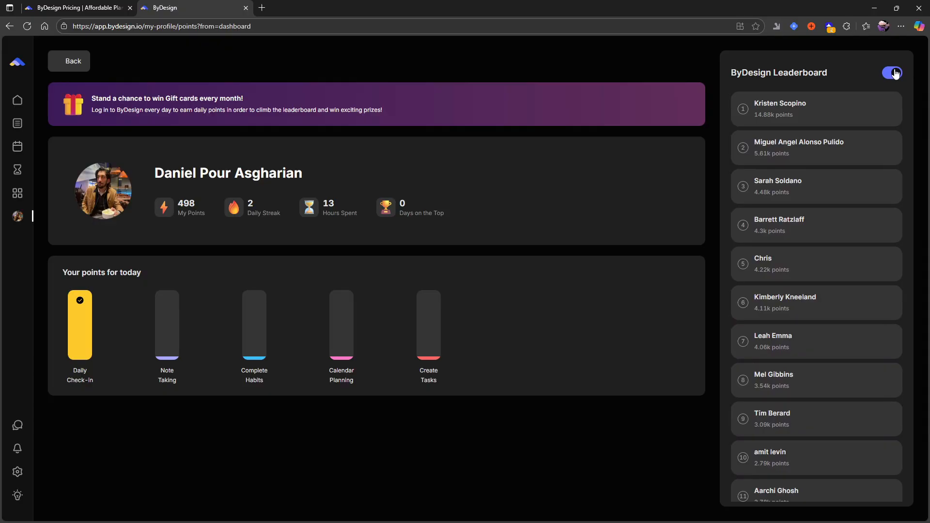
click(17, 100)
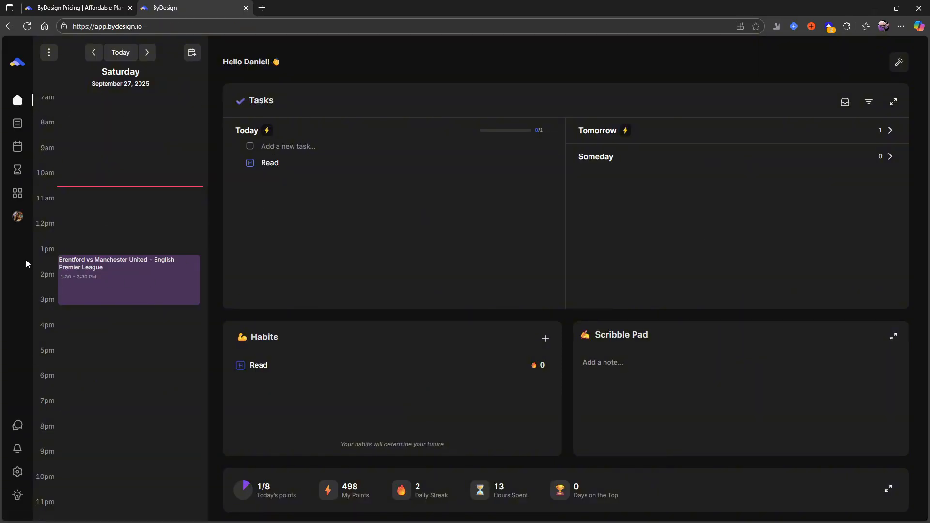
Open the profile page and examine the favorite podcasts and music, the sections available to add, and the referral details
click(22, 217)
scroll(341, 286, down, 3)
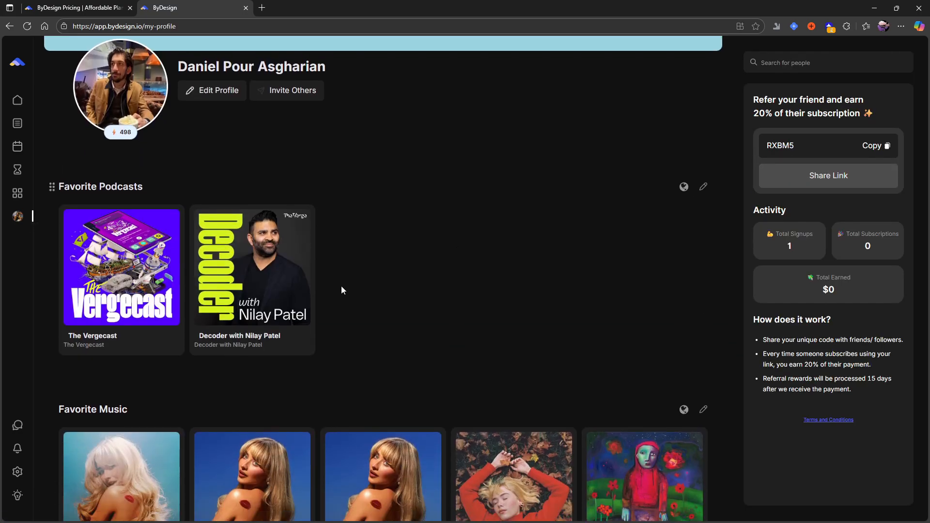
scroll(364, 169, down, 2)
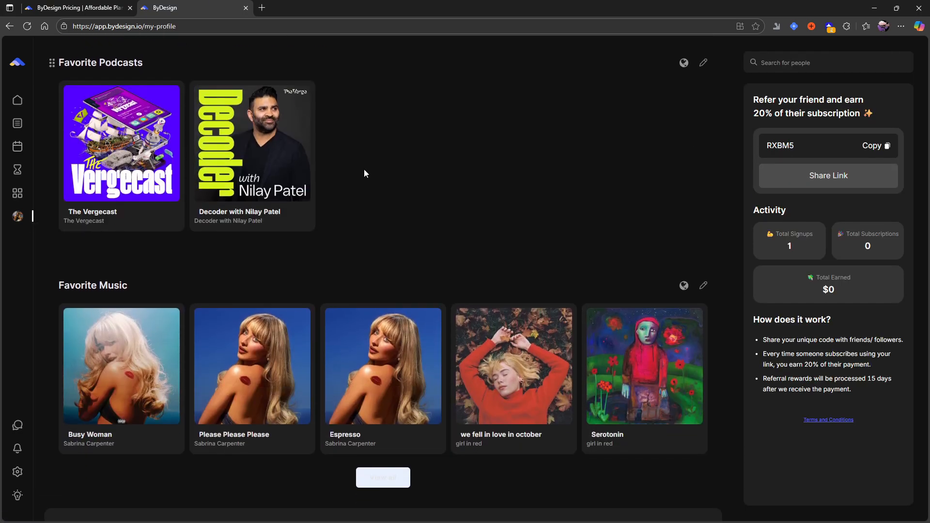
scroll(248, 238, down, 1)
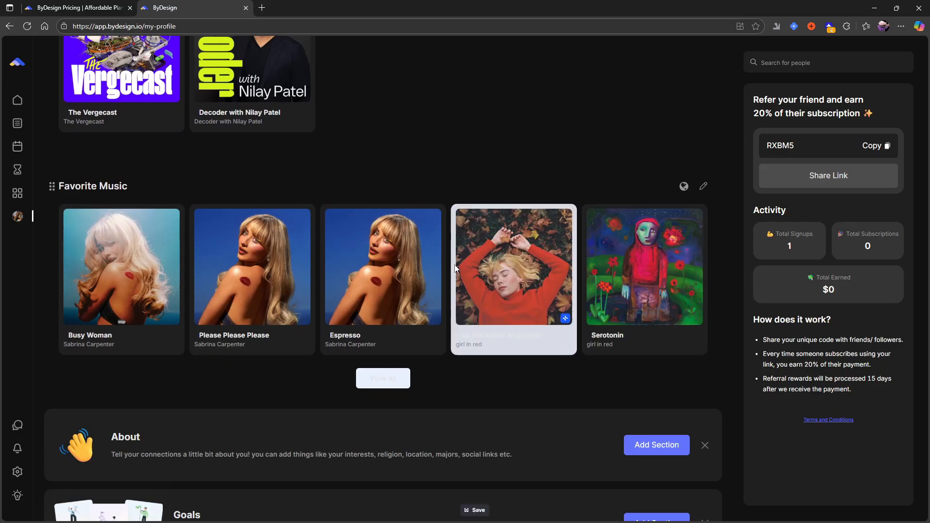
scroll(216, 215, down, 5)
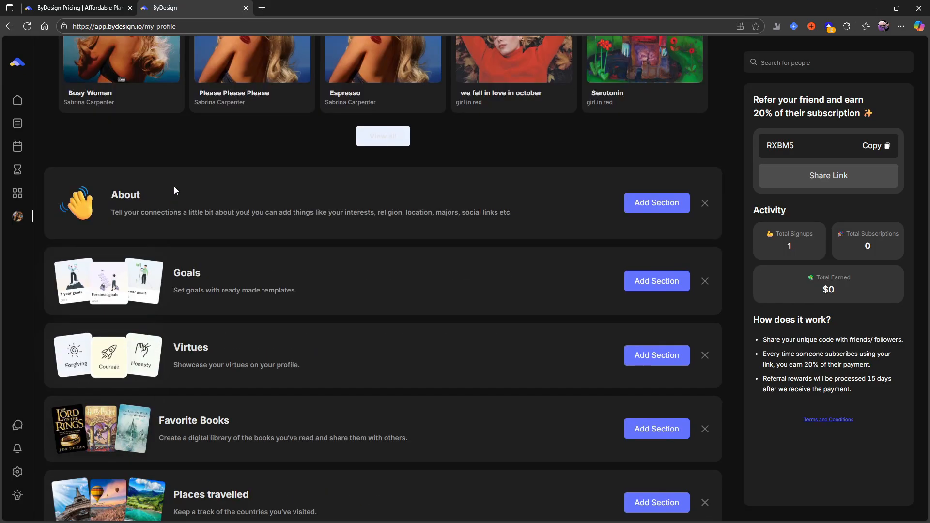
scroll(173, 186, up, 2)
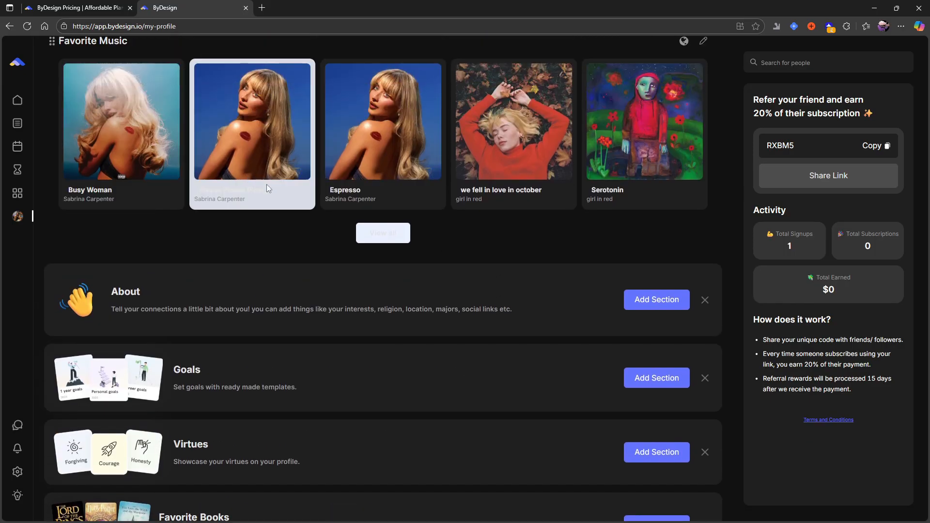
scroll(189, 250, down, 2)
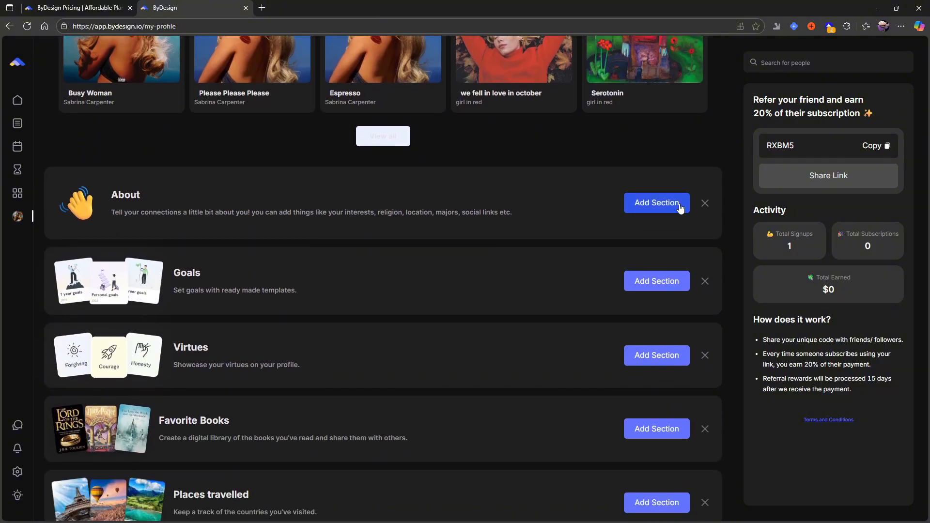
scroll(254, 312, down, 1)
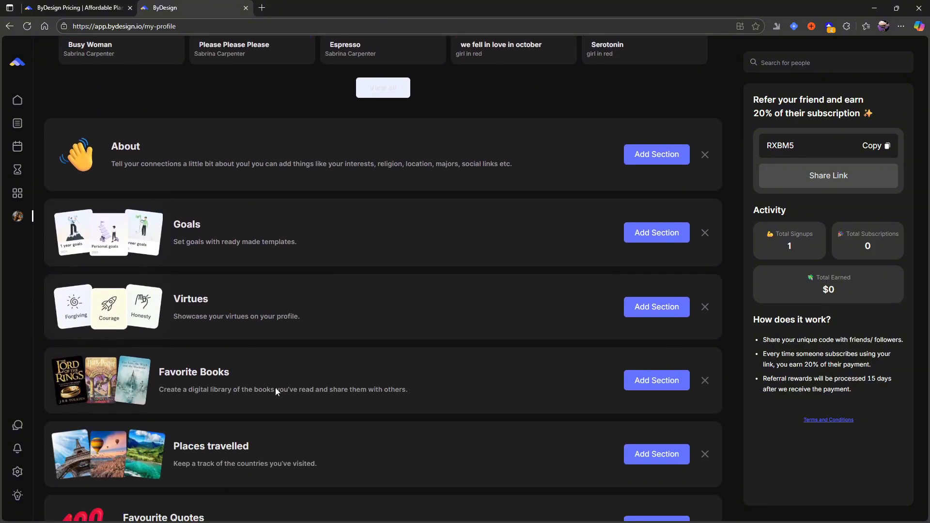
scroll(339, 382, down, 1)
scroll(225, 380, down, 2)
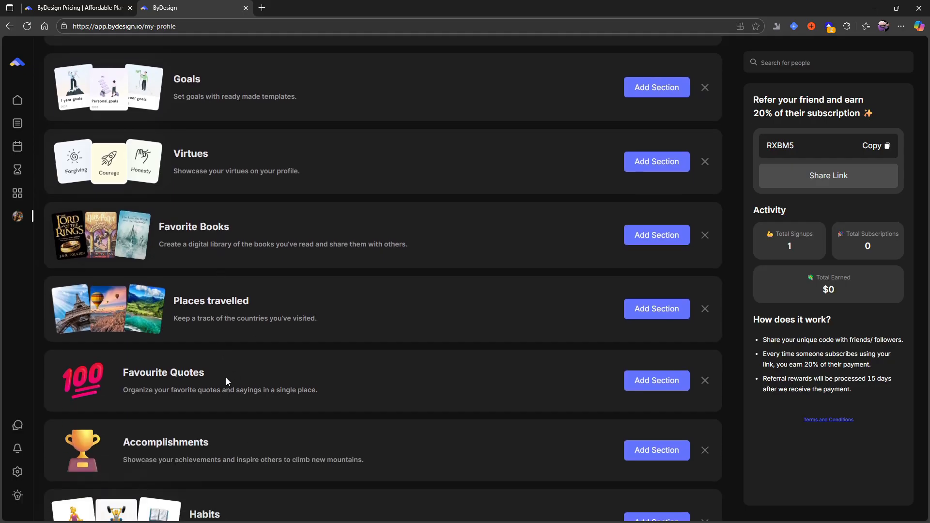
scroll(226, 381, down, 4)
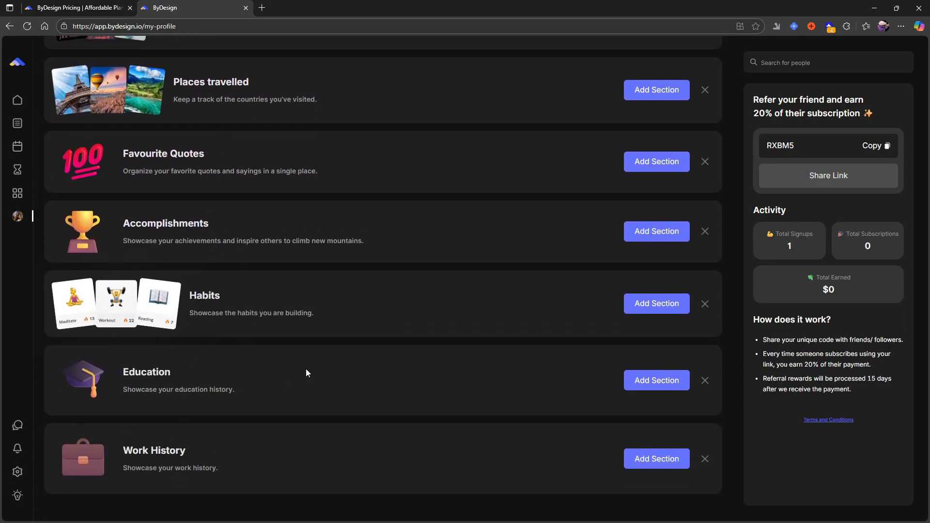
scroll(335, 367, up, 7)
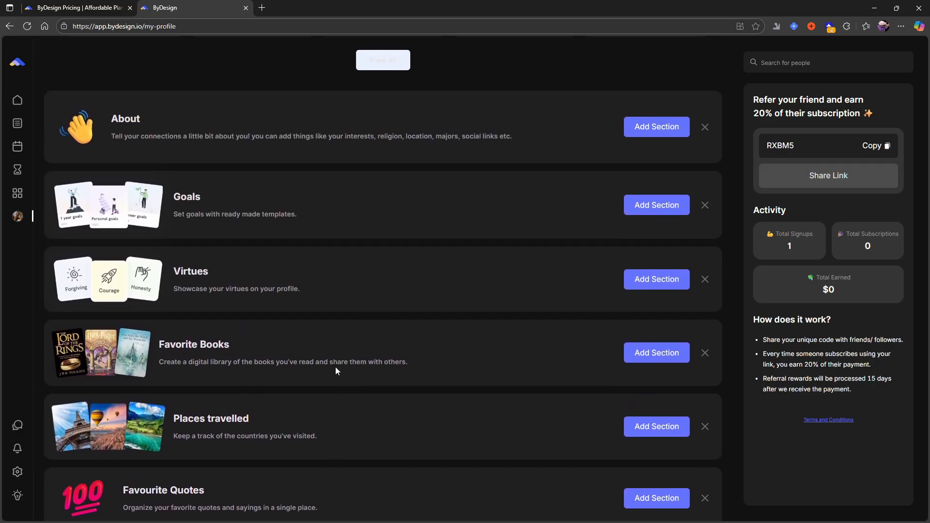
scroll(335, 367, up, 5)
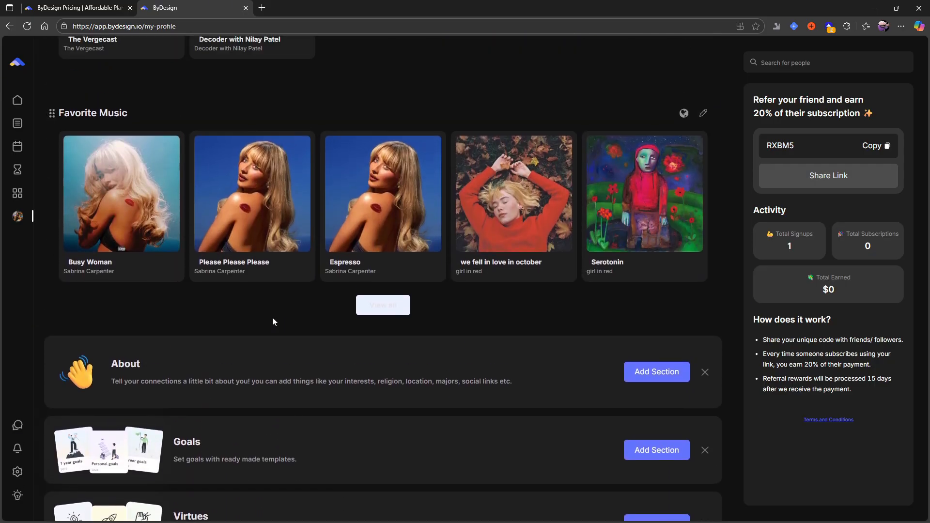
scroll(272, 318, up, 3)
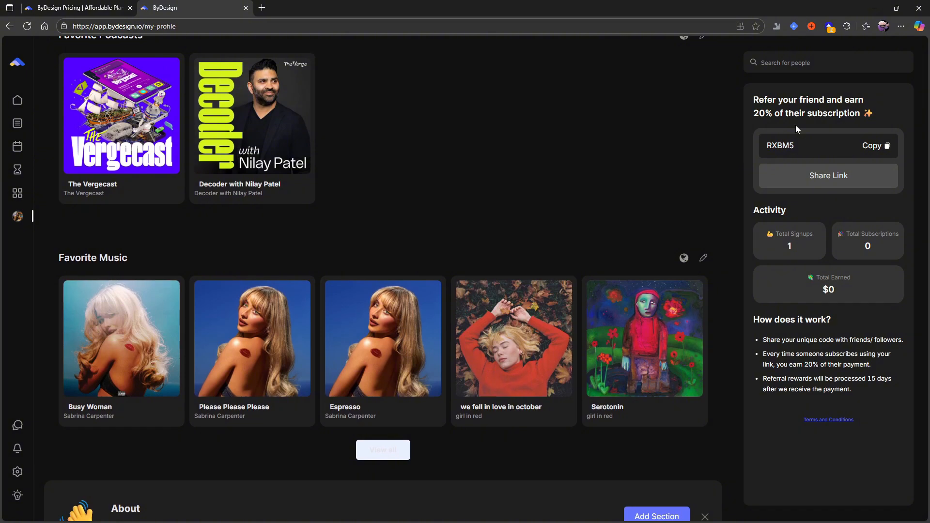
scroll(438, 228, up, 1)
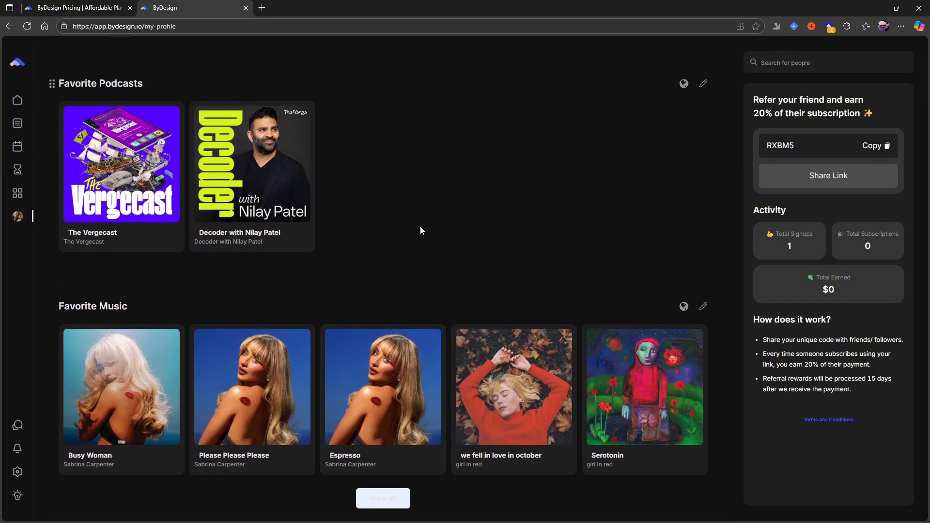
scroll(419, 230, up, 2)
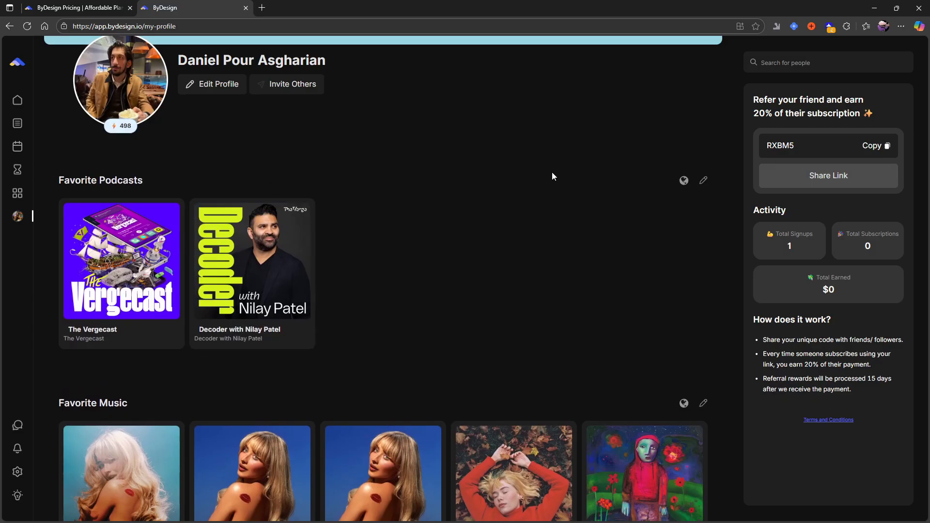
scroll(464, 211, down, 4)
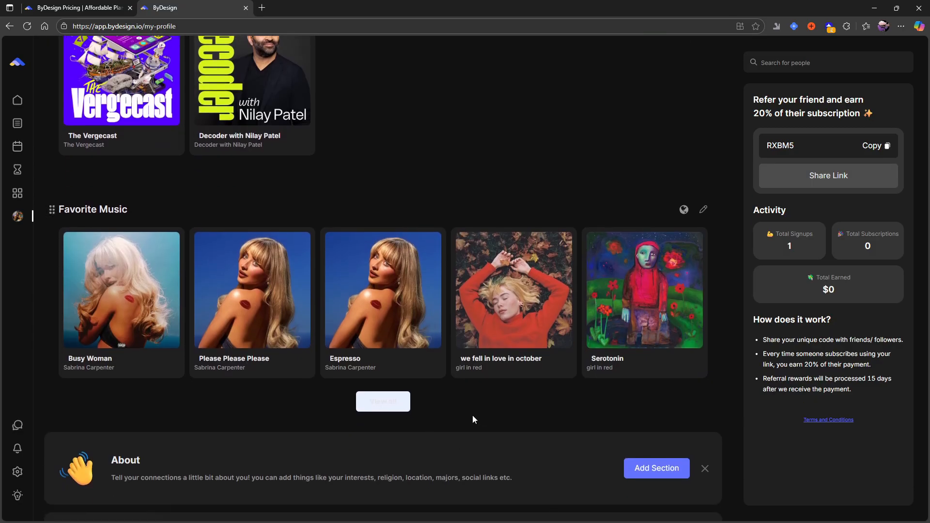
Dismiss the About and Goals section suggestions from the profile page
key(ctrl+plus)
key(ctrl+plus)
key(ctrl+plus)
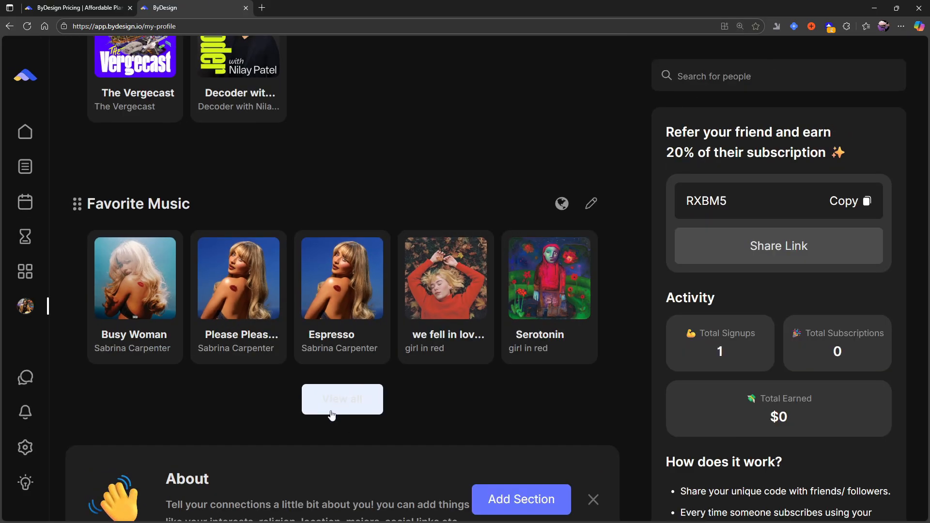
click(593, 499)
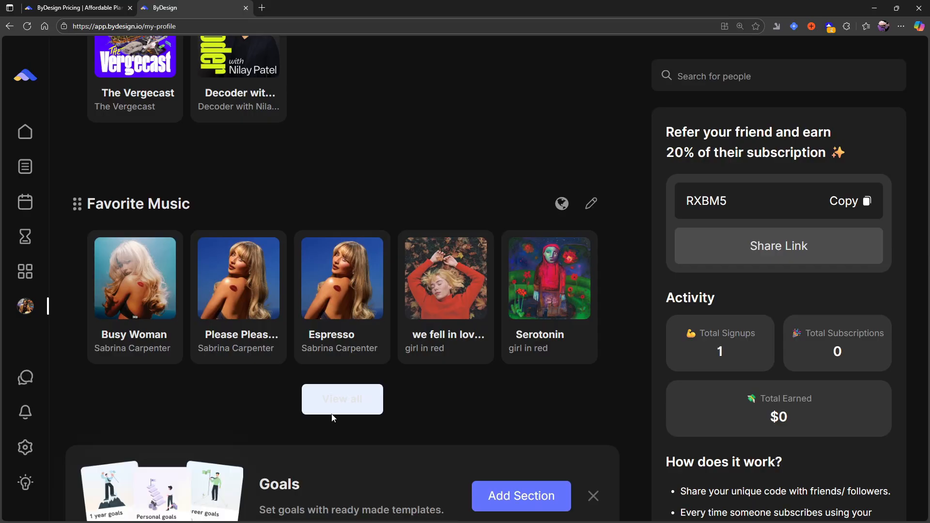
click(592, 497)
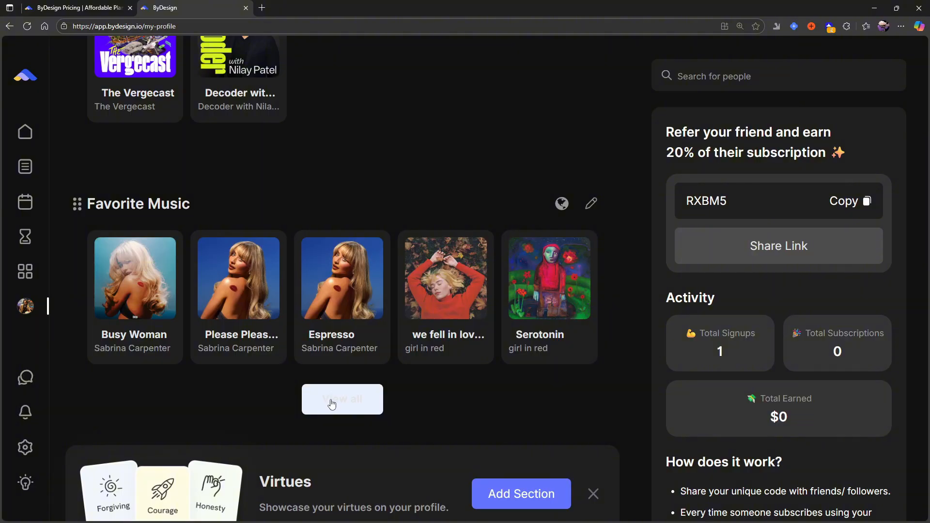
key(ctrl+minus)
key(ctrl+minus)
key(ctrl+minus)
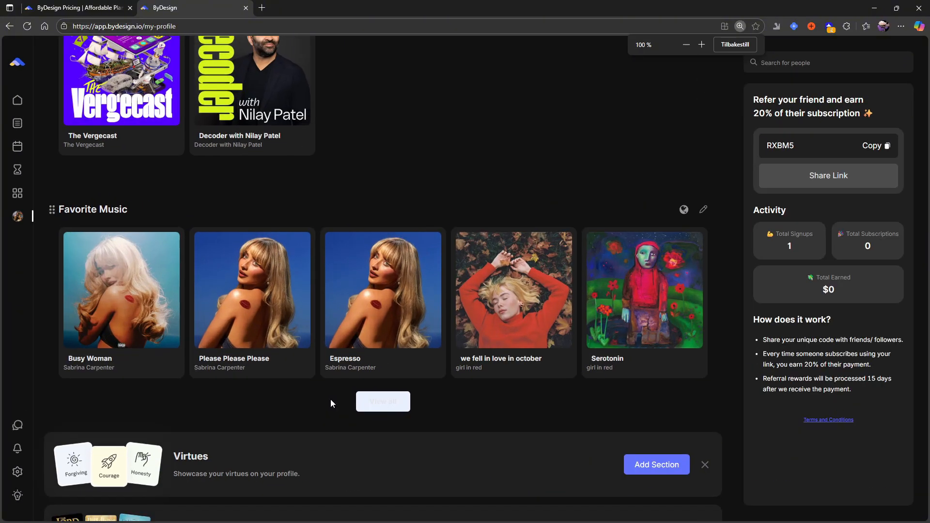
key(ctrl+plus)
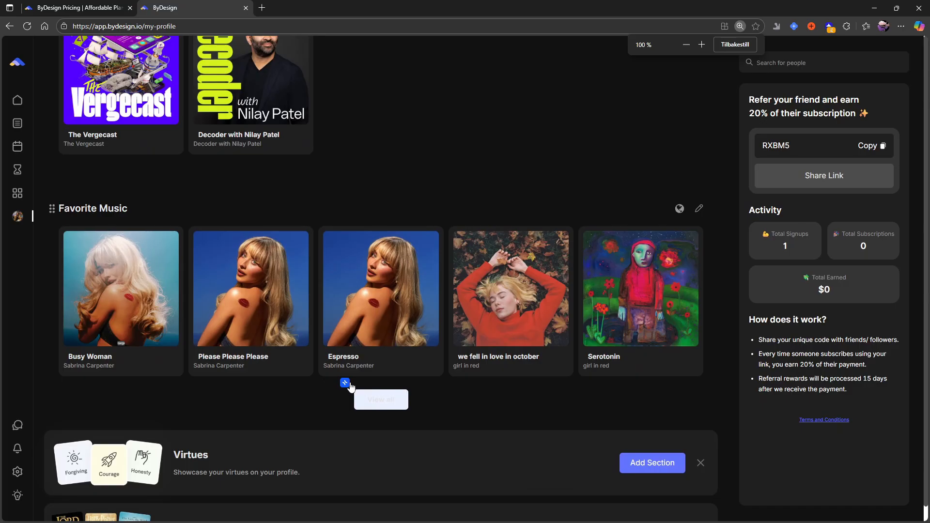
scroll(376, 415, up, 6)
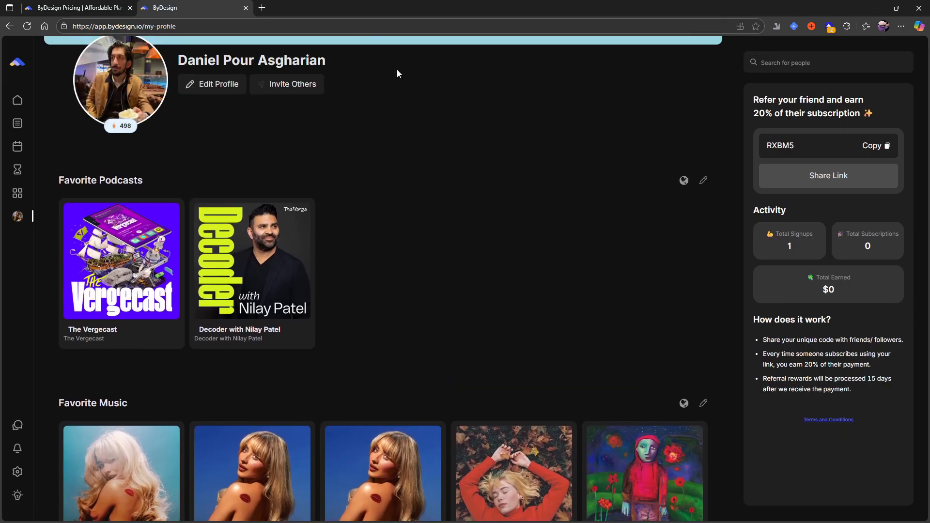
Look over the favorite podcasts and music sections of the profile, and return to the dashboard
scroll(529, 226, down, 4)
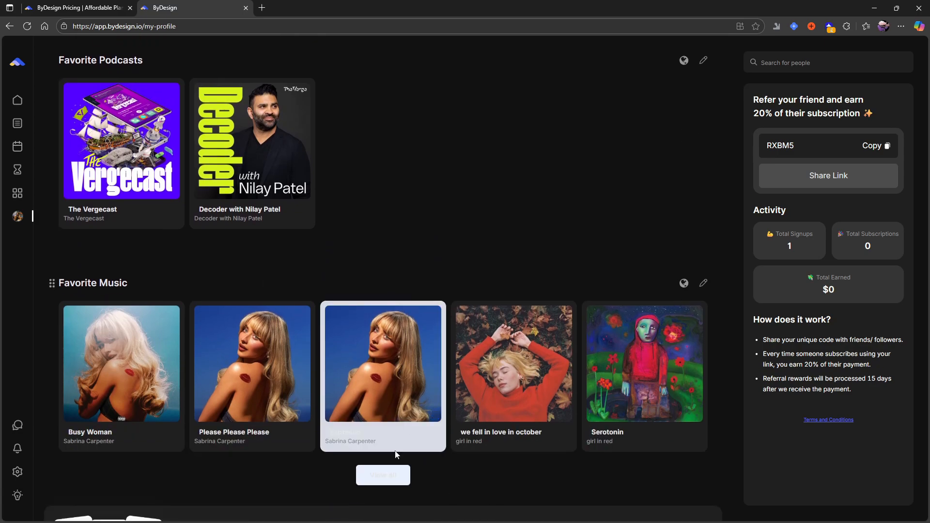
scroll(458, 182, up, 4)
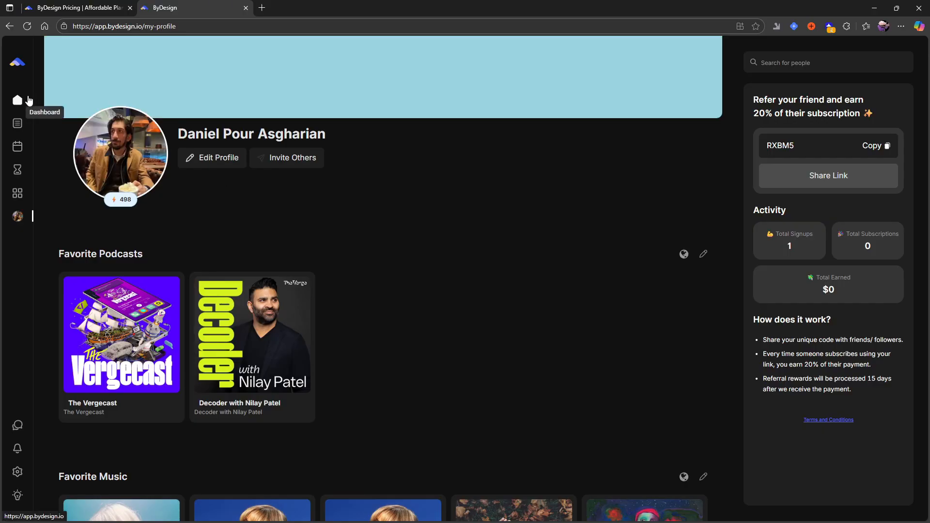
click(28, 100)
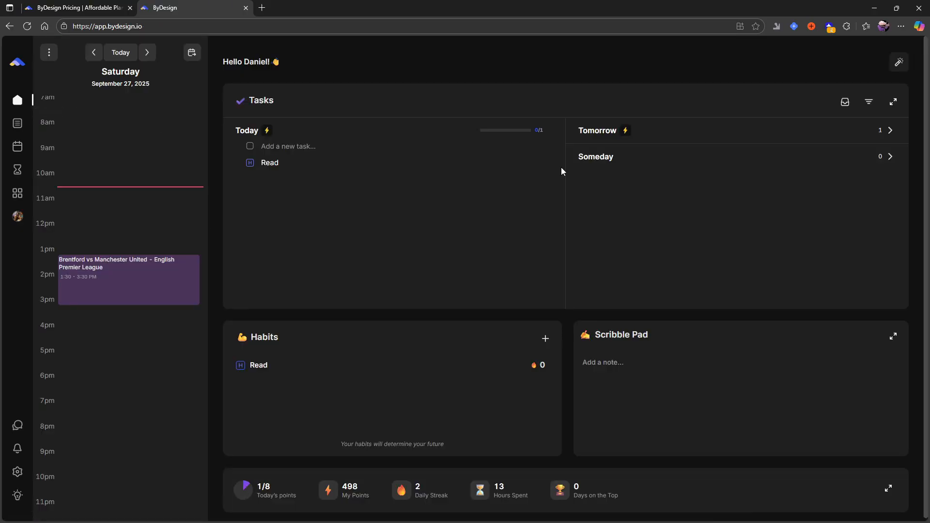
Add the tasks "Film youtube video" and "Film 3 youtube shorts" to today's task list
click(368, 147)
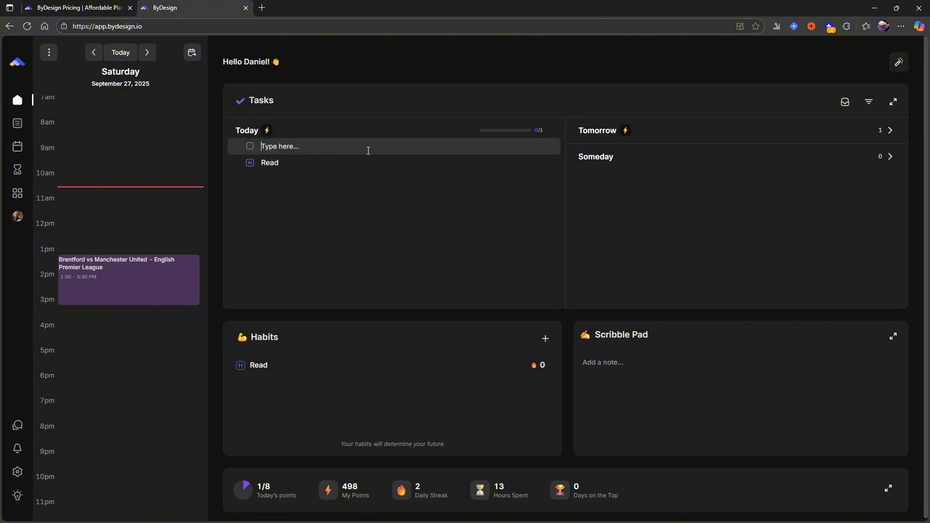
text(Yoyuutbe)
key(BackSpace)
key(BackSpace)
key(BackSpace)
key(BackSpace)
key(BackSpace)
key(BackSpace)
key(BackSpace)
text(Film youtube video)
key(Return)
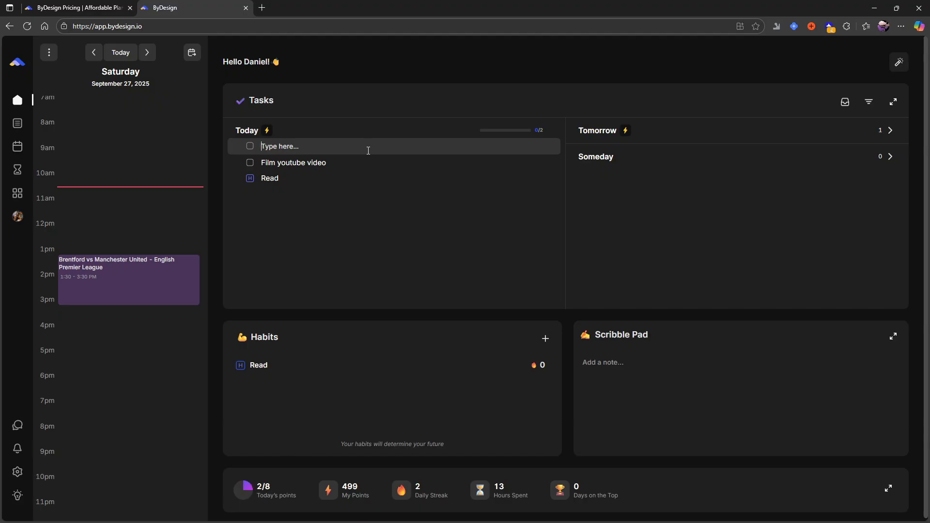
text(Film 3 youtube shorts)
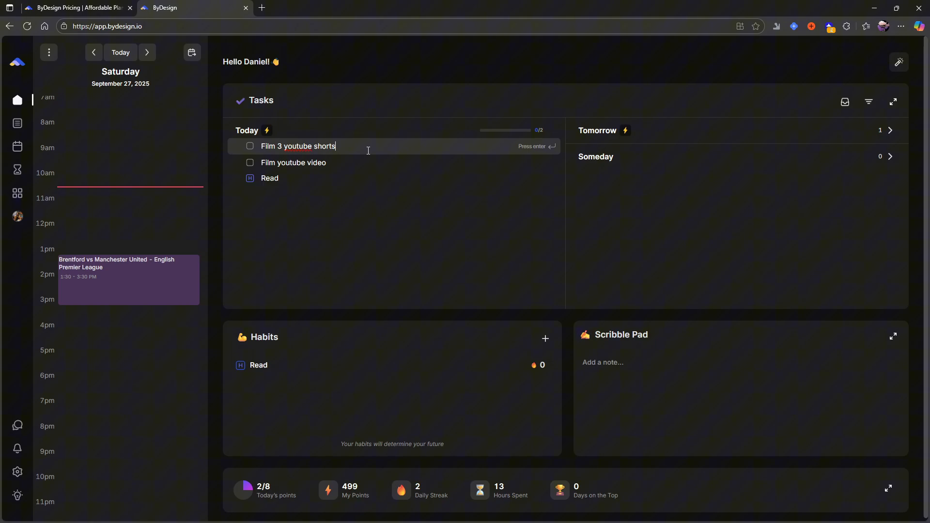
key(Return)
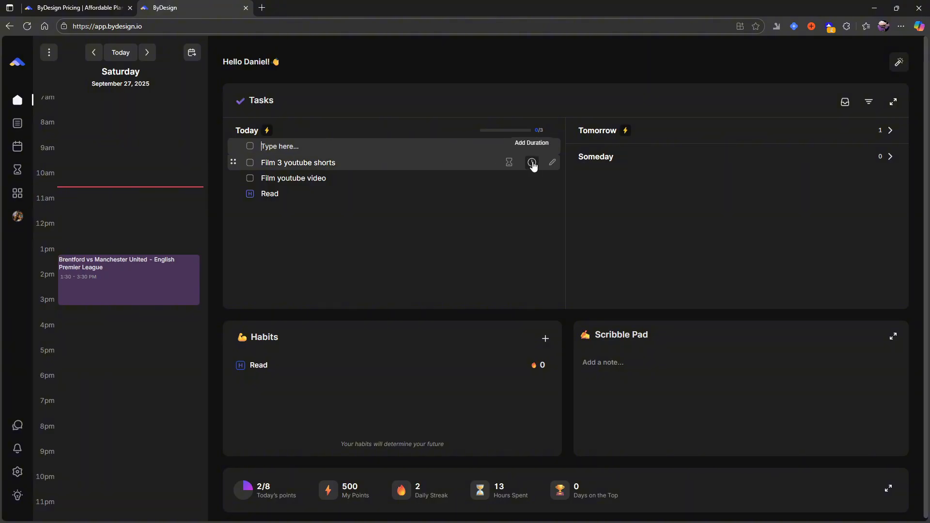
Set the duration of "Film 3 youtube shorts" to 1h 30m and of "Film youtube video" to 1 hour
click(532, 163)
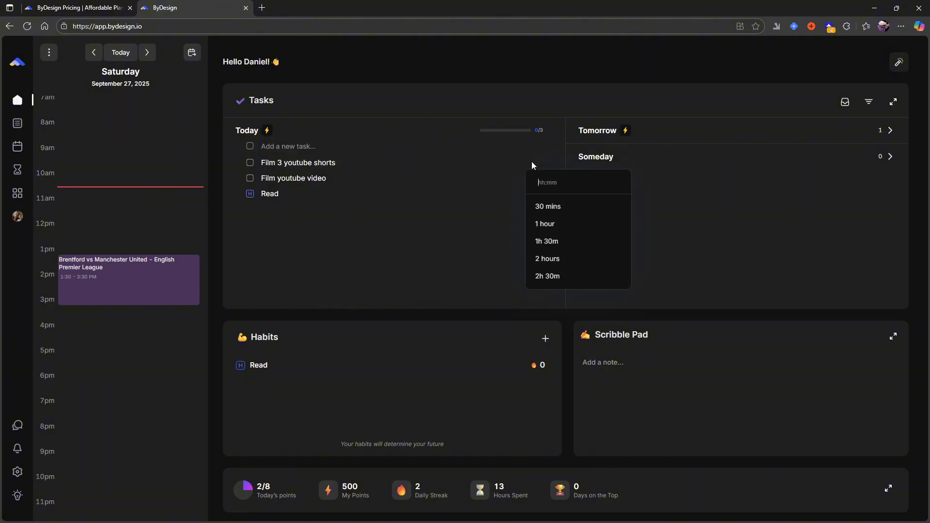
click(570, 242)
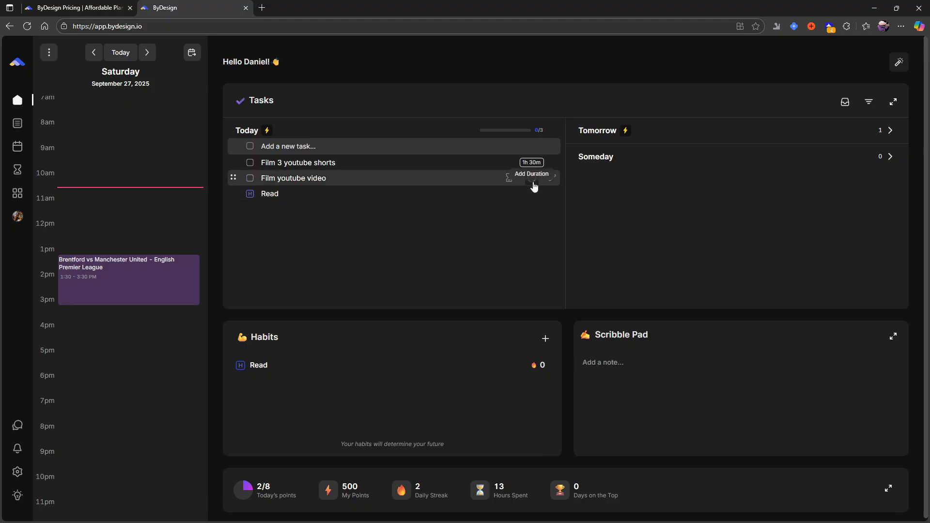
click(531, 178)
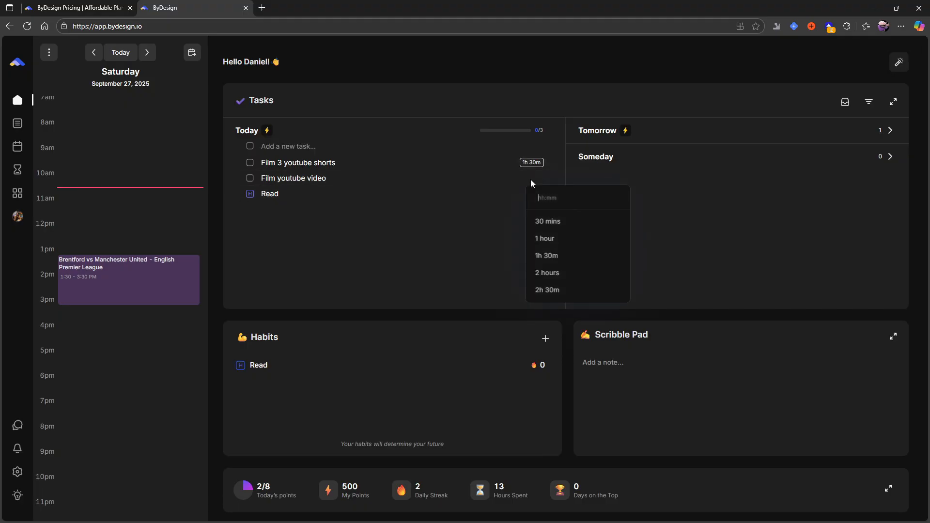
click(574, 238)
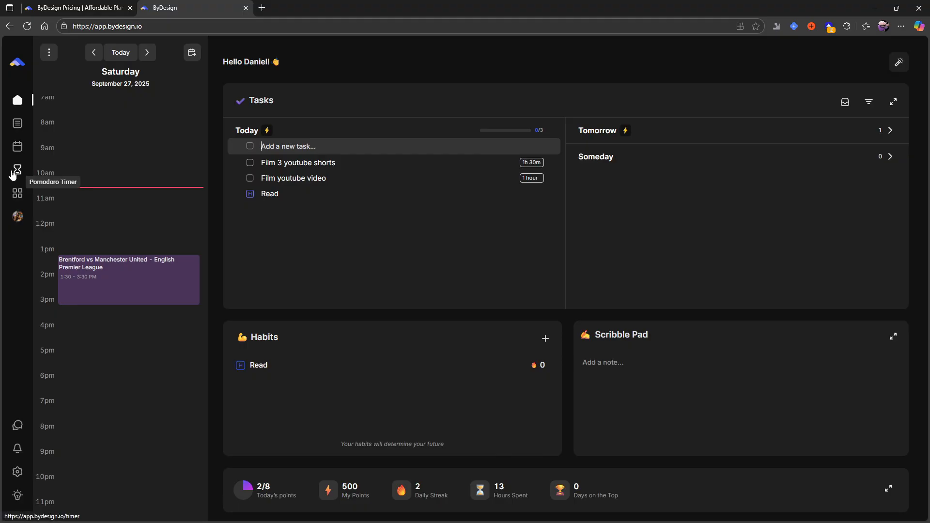
right_click(331, 162)
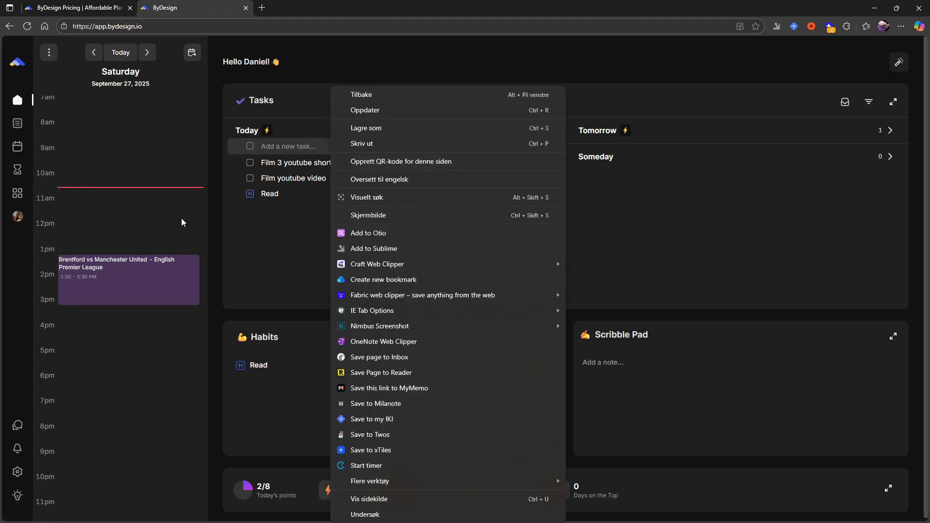
click(297, 226)
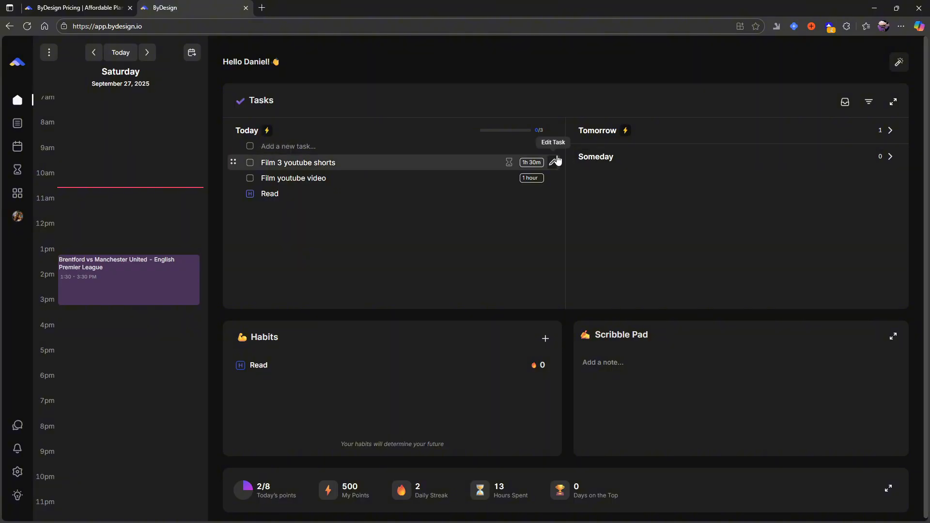
Edit the "Film 3 youtube shorts" task to assign it to the Inbox page, and save it
click(553, 162)
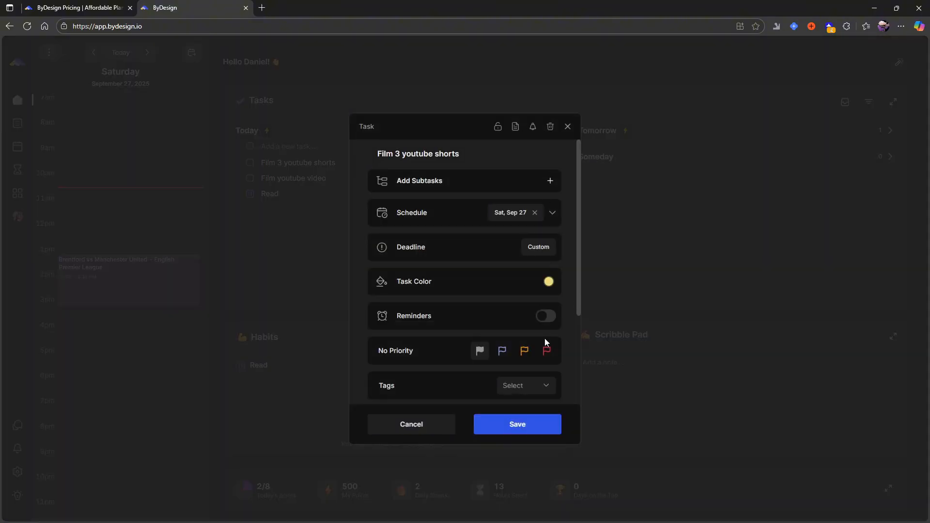
scroll(545, 342, down, 2)
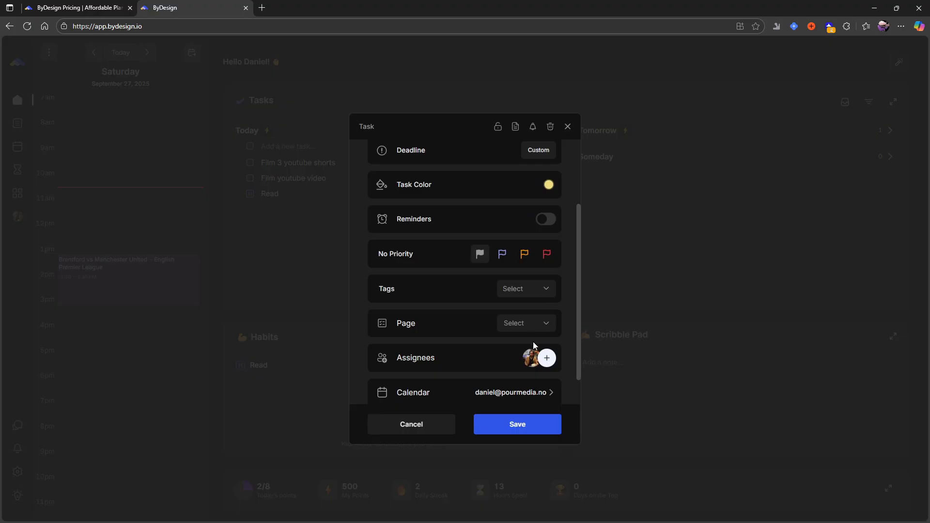
click(533, 326)
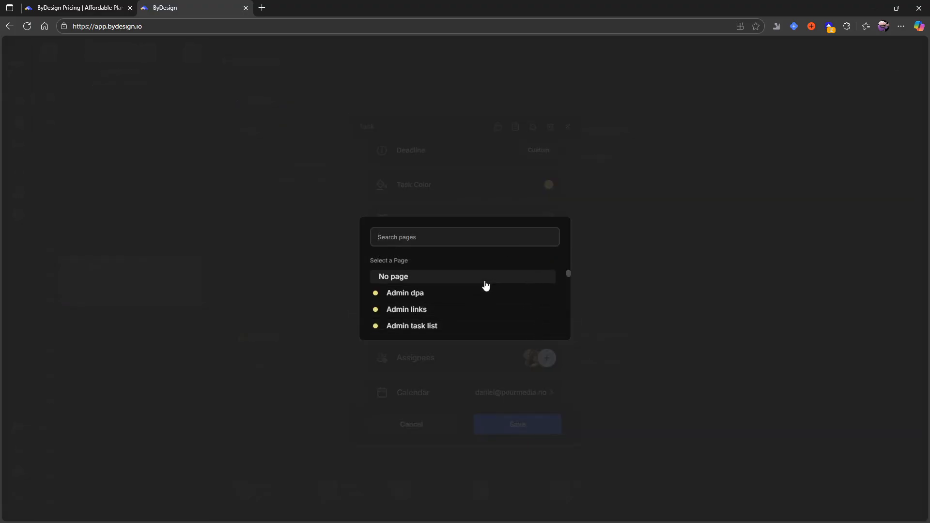
scroll(486, 285, down, 3)
scroll(475, 297, up, 3)
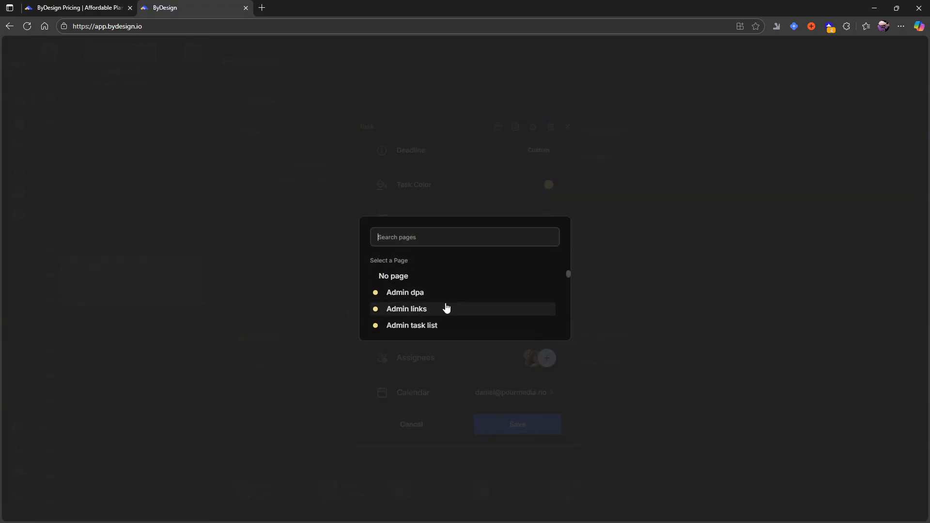
scroll(446, 308, down, 3)
scroll(434, 305, down, 3)
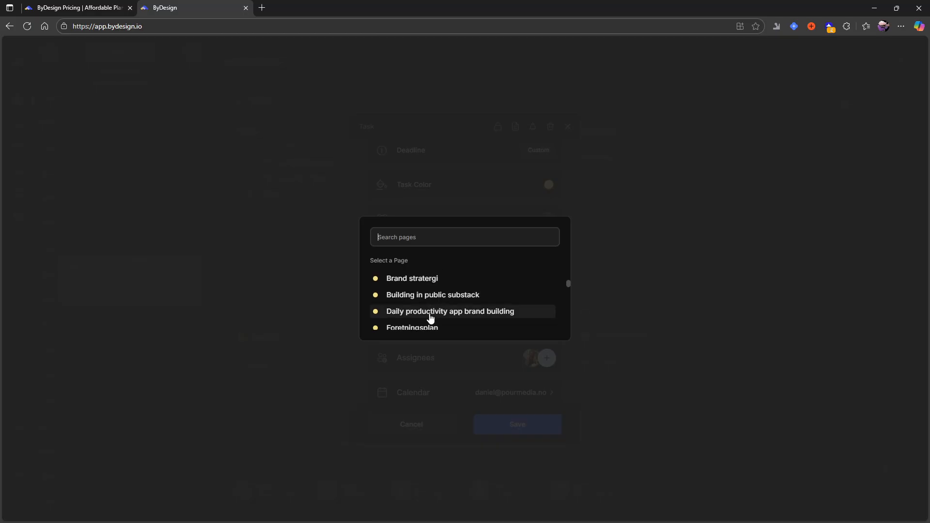
scroll(430, 318, down, 3)
scroll(436, 313, down, 3)
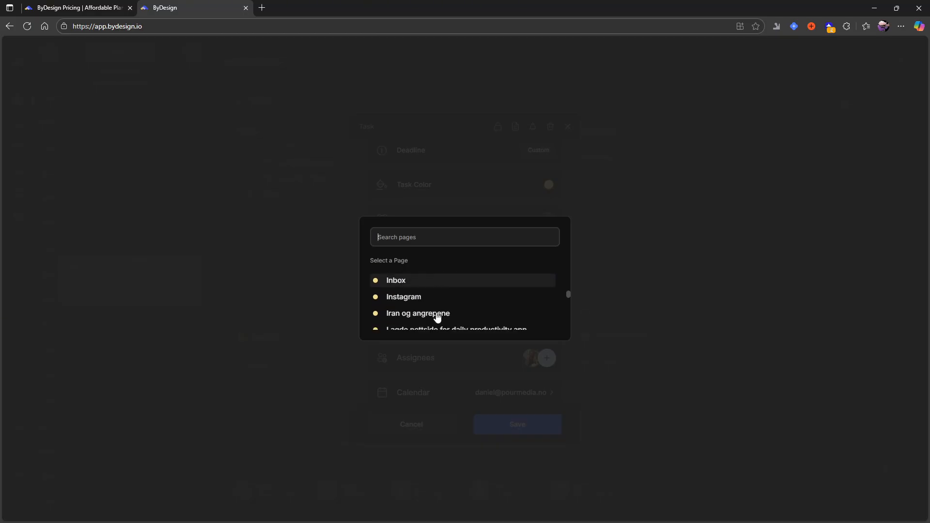
click(428, 286)
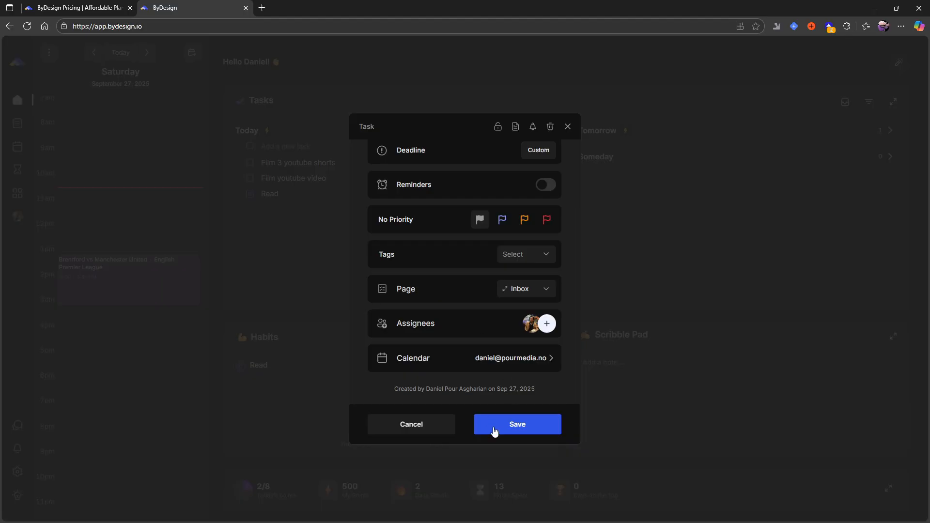
click(526, 430)
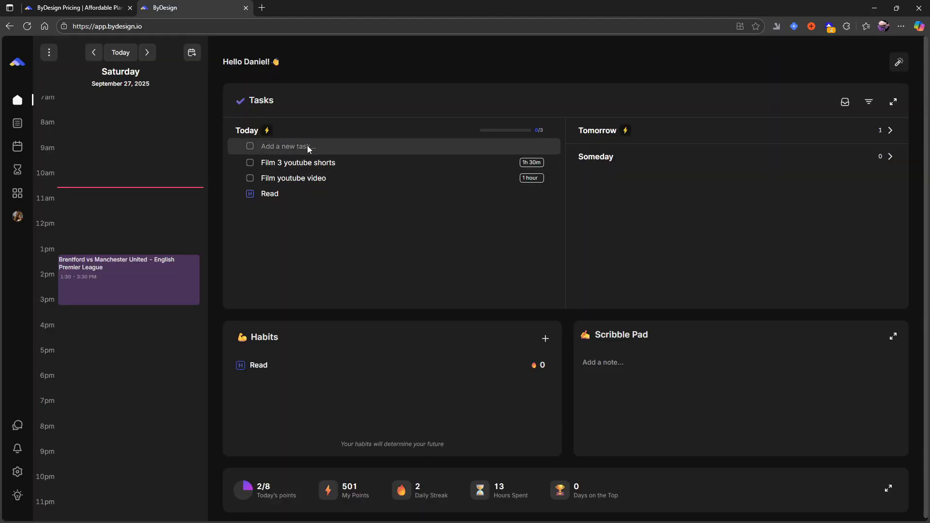
Review the Auto Schedule settings for today's tasks, generate the schedule preview and accept it
click(266, 134)
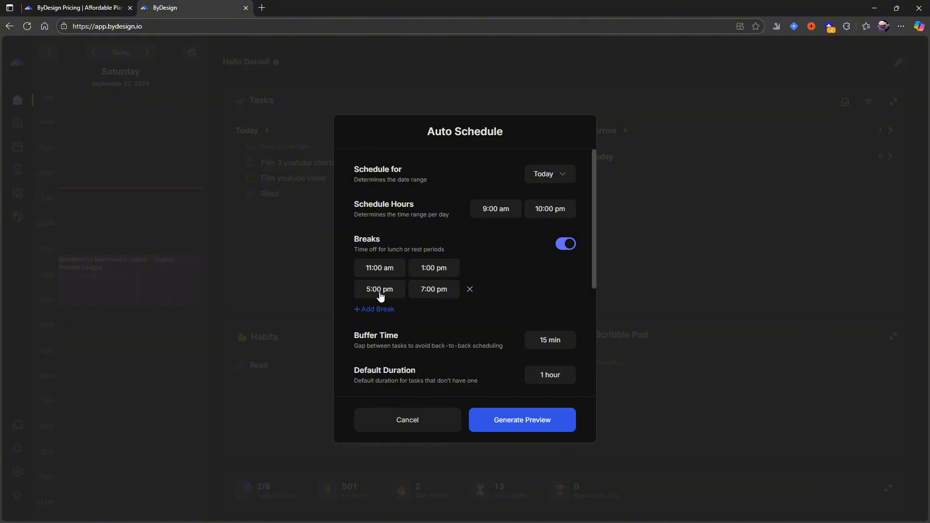
scroll(389, 290, down, 1)
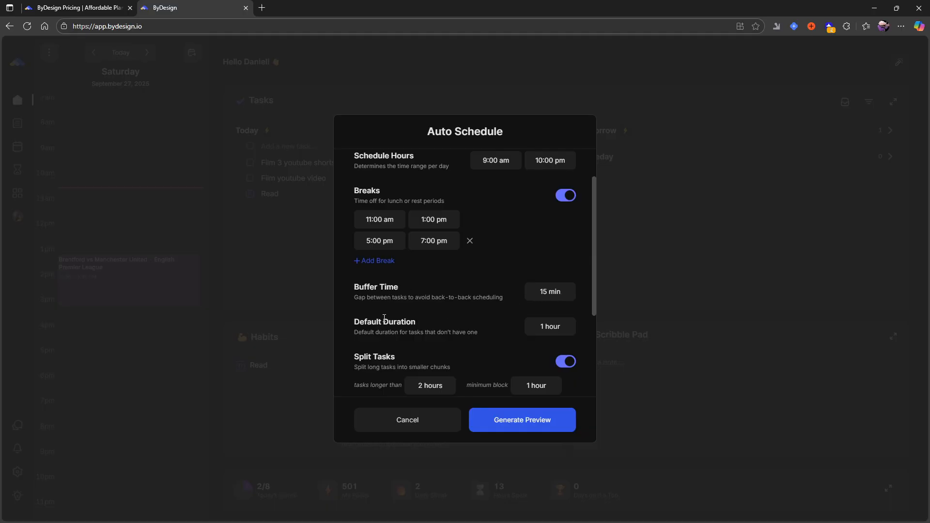
scroll(542, 339, down, 1)
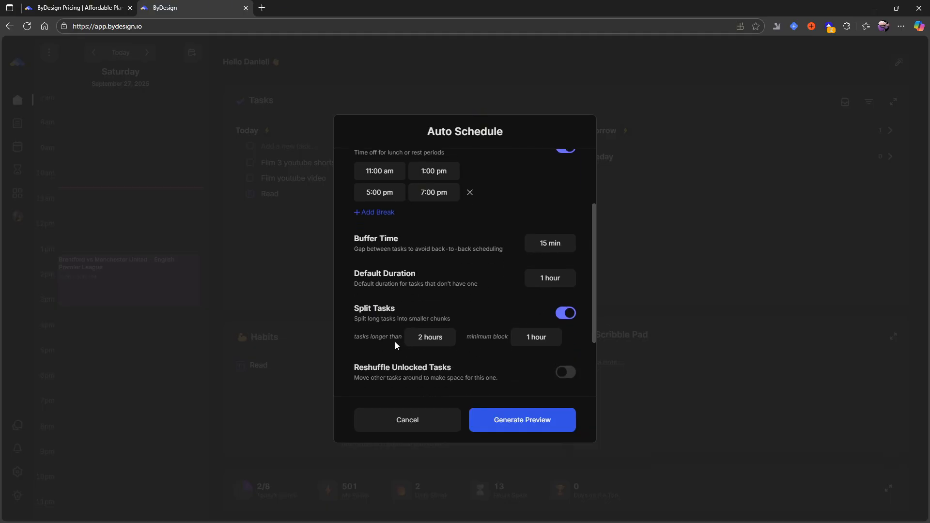
scroll(387, 330, down, 1)
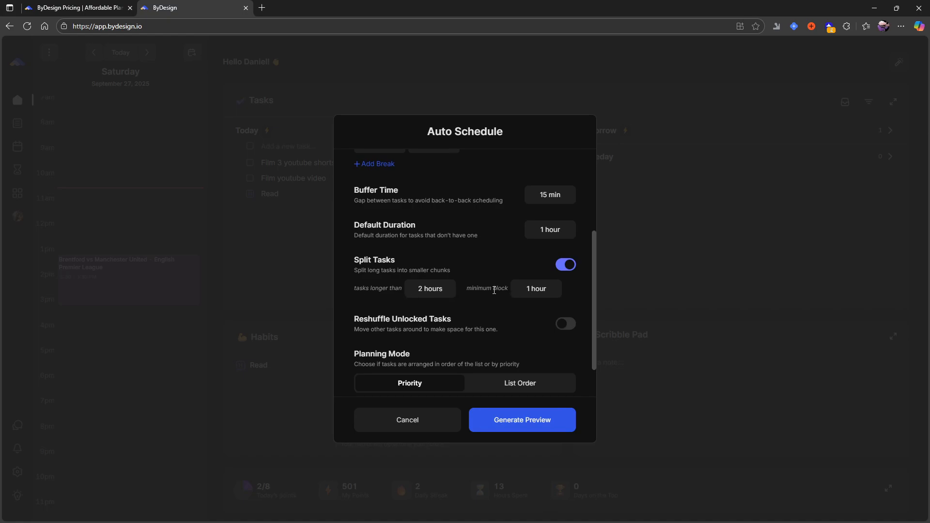
scroll(434, 293, down, 1)
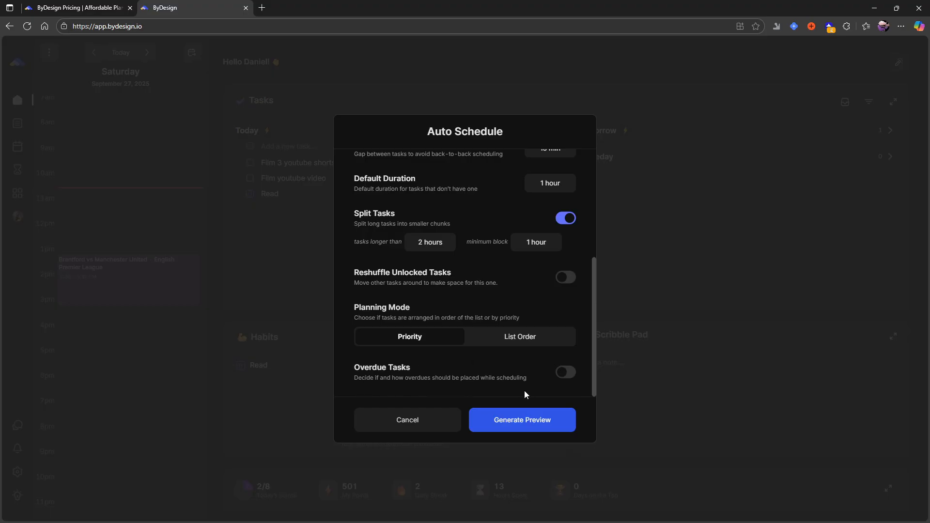
click(521, 420)
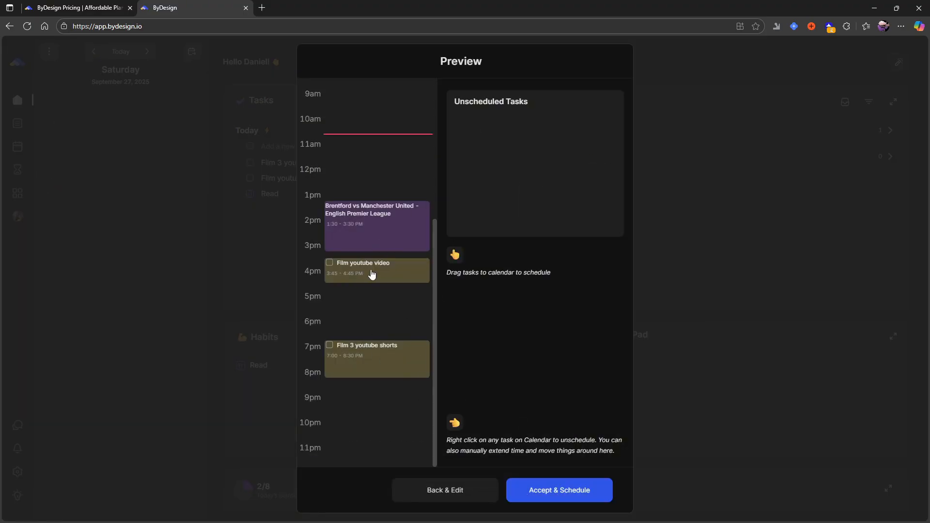
click(549, 497)
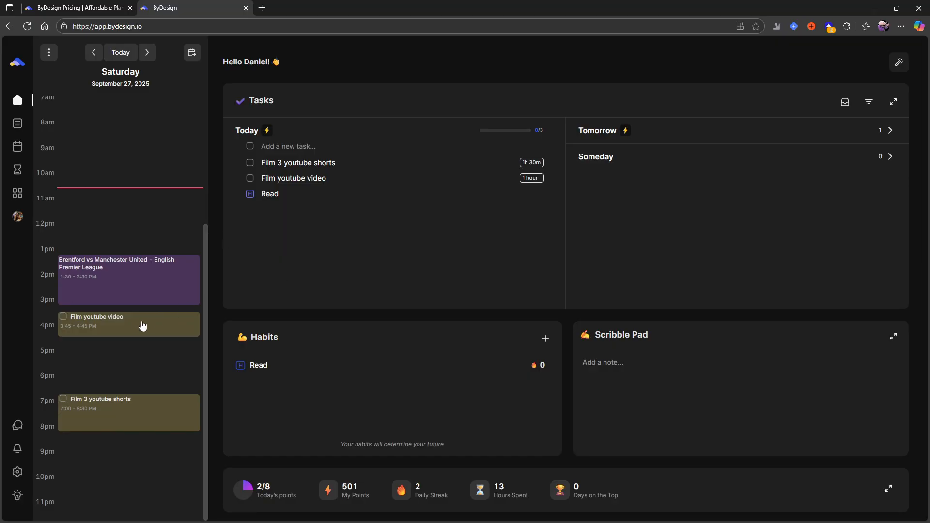
Move "Film youtube video" to 11:00 am on the calendar, and mark it and "Film 3 youtube shorts" as completed
drag(132, 323, 147, 196)
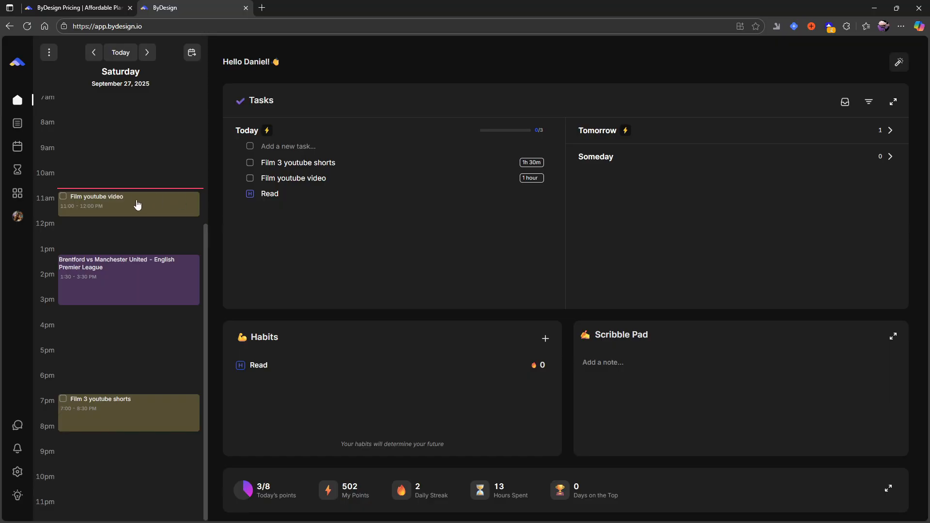
click(62, 197)
click(63, 399)
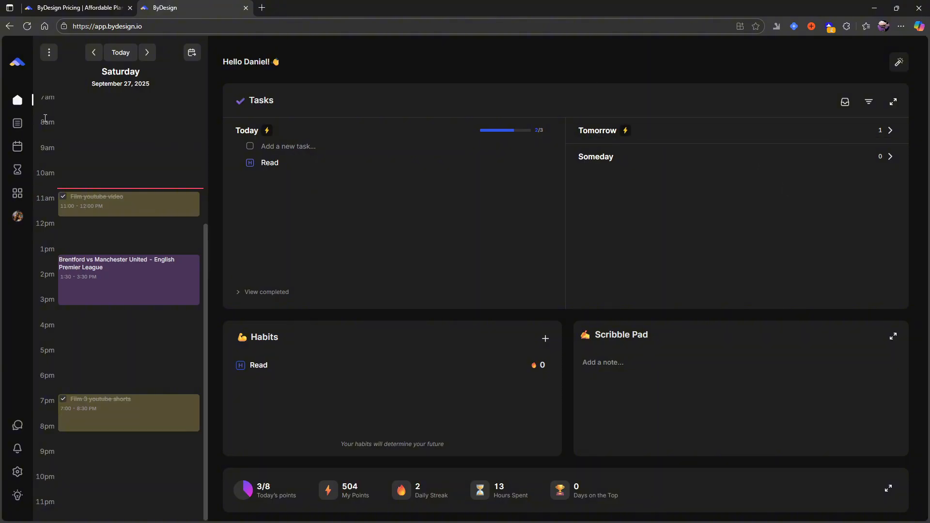
Open the workspace inbox and mark "Write a blog post", "Go for a walk" and "Film three youtube shorts" as completed
click(26, 125)
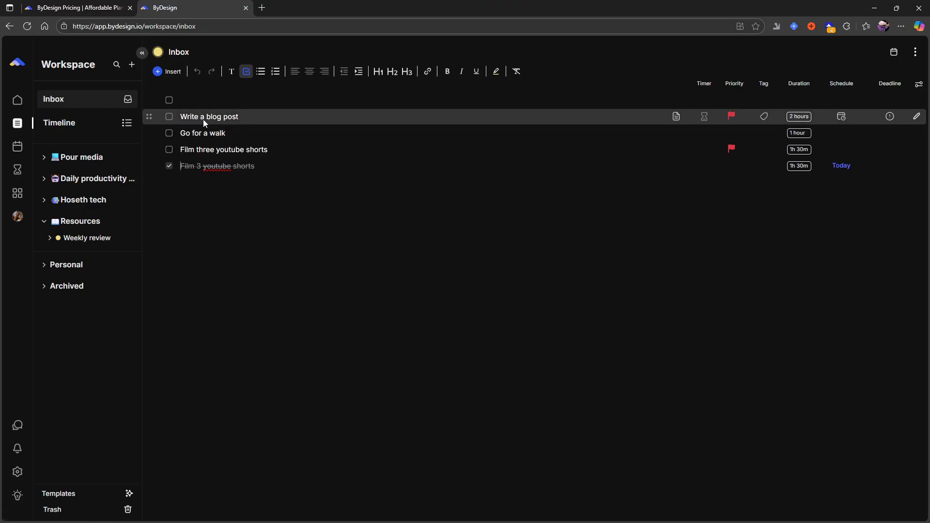
click(168, 117)
click(169, 133)
click(171, 149)
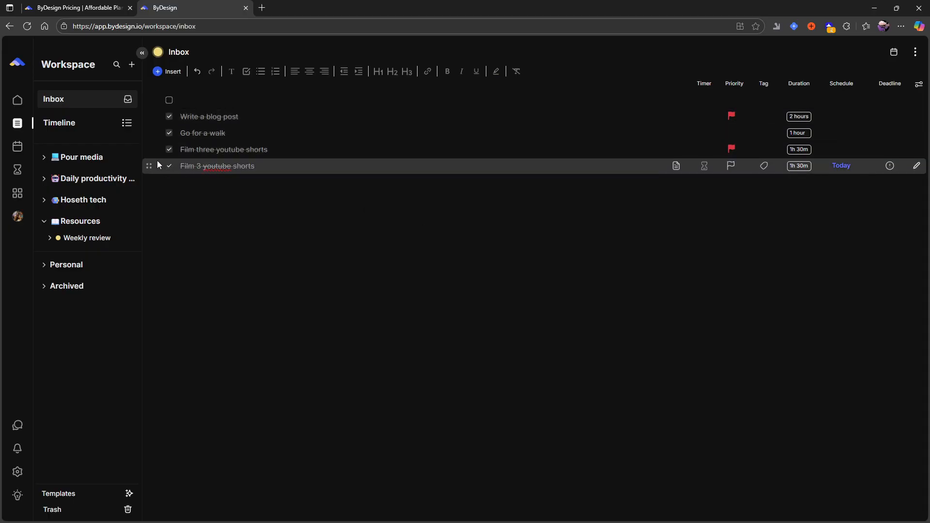
Collapse the Resources folder and expand the Personal folder in the workspace
click(44, 220)
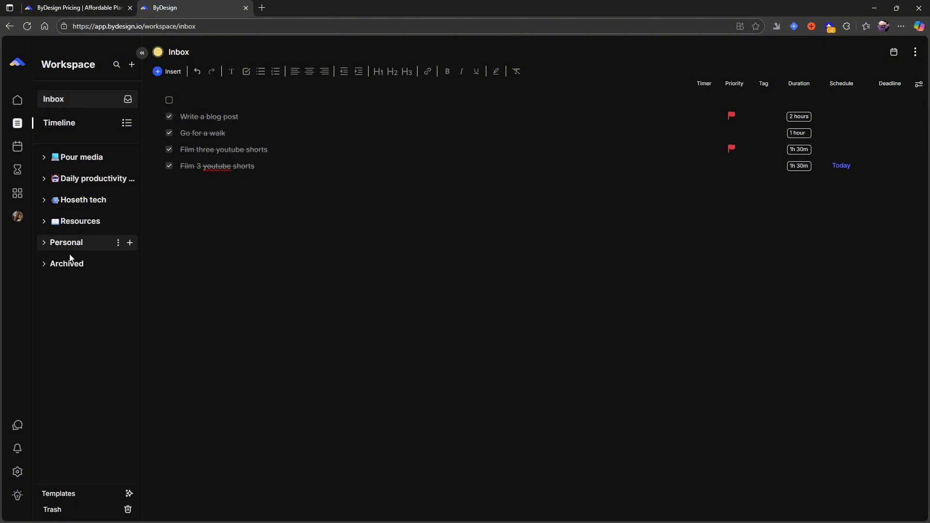
click(45, 243)
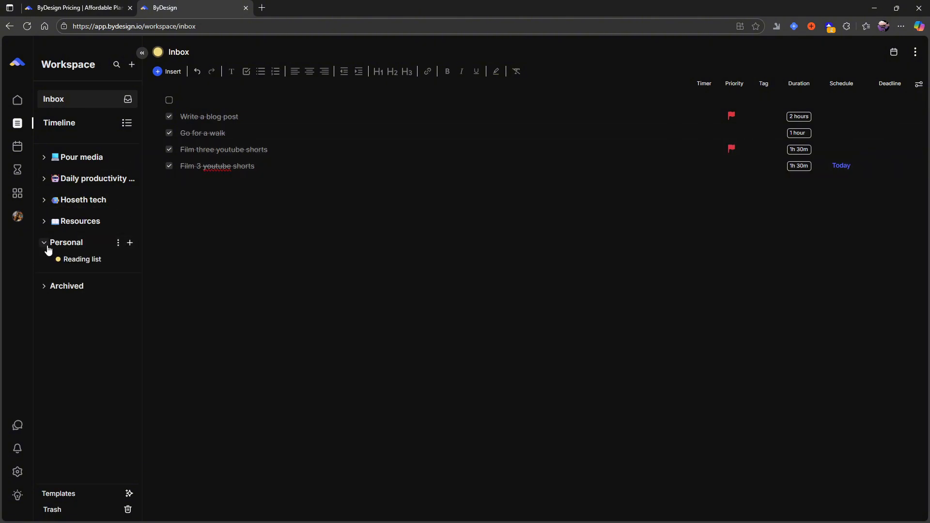
click(45, 243)
click(45, 243)
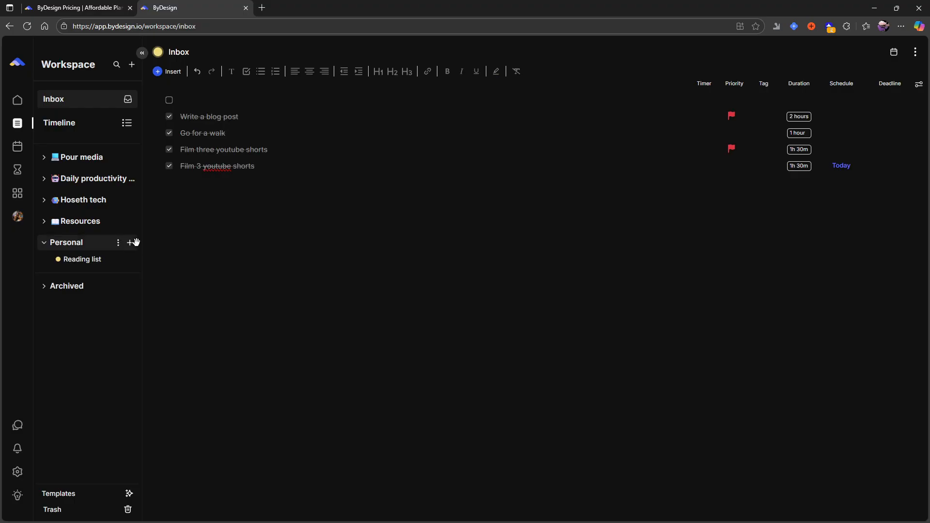
Add a new page named "Div personal" to the Personal folder in the workspace
click(130, 243)
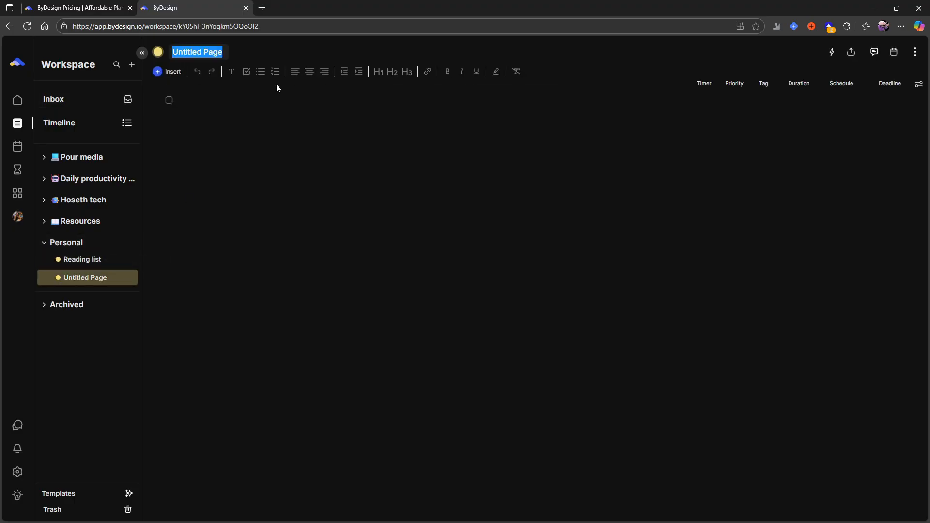
text(Di)
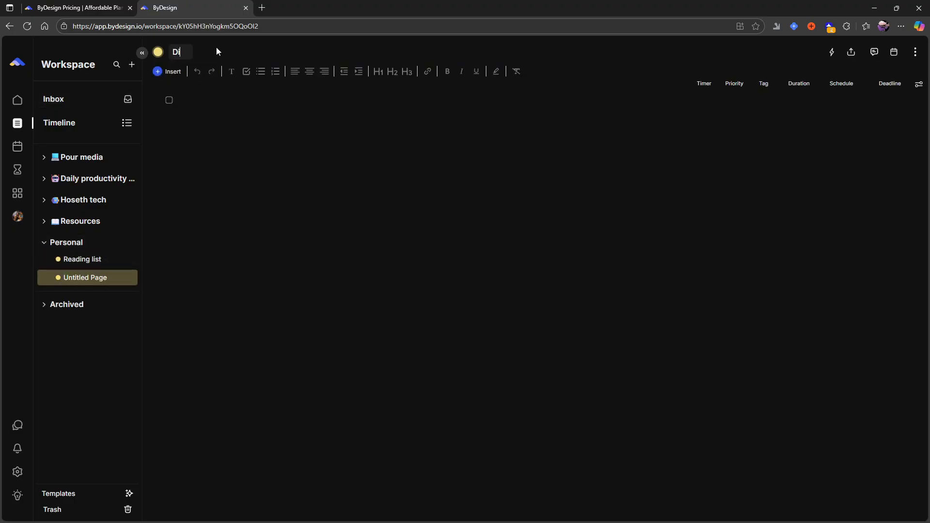
text(v personal)
click(481, 297)
click(249, 249)
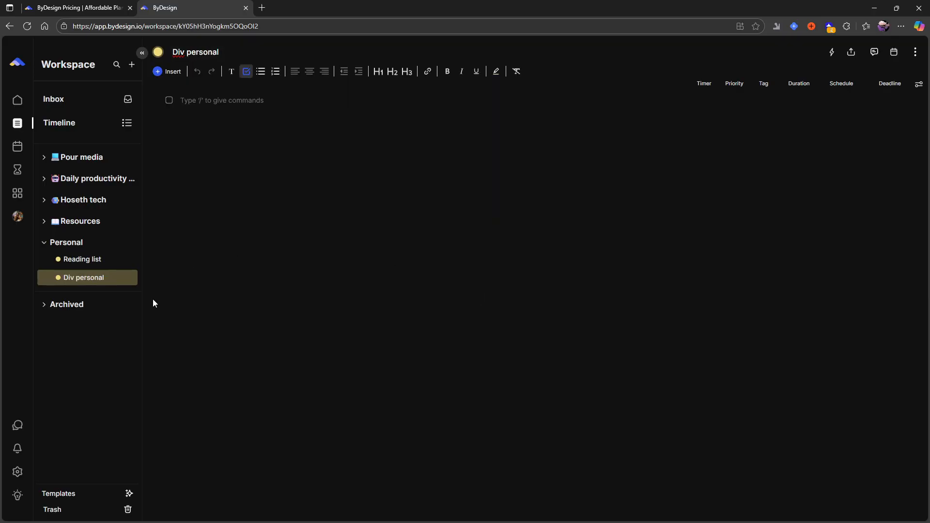
Move "Go for a walk" and "Film 3 youtube shorts" from the Inbox to the "Div personal" page and open that page
click(56, 103)
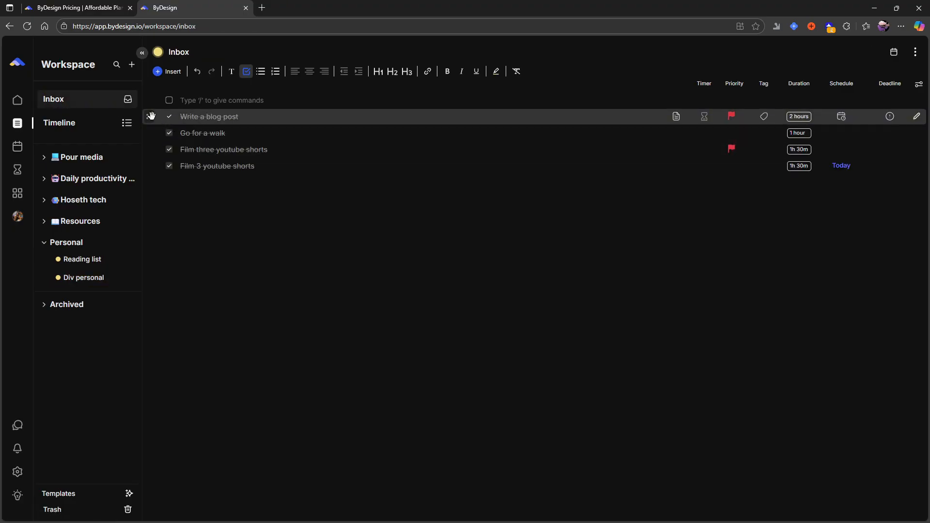
drag(148, 132, 92, 278)
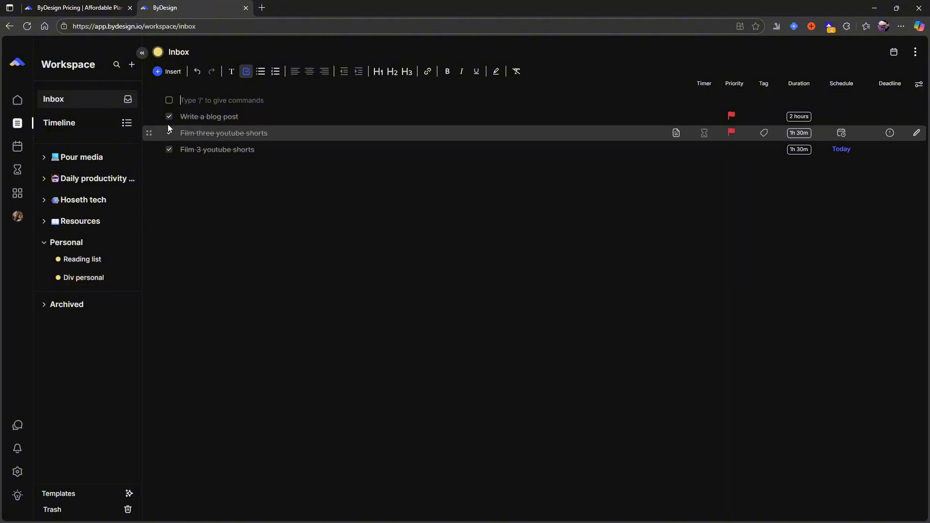
drag(151, 147, 66, 276)
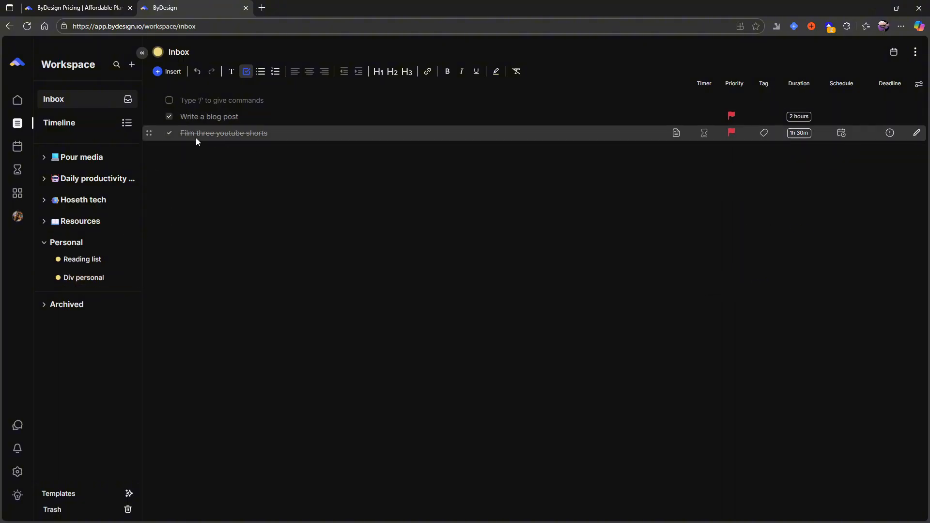
click(84, 280)
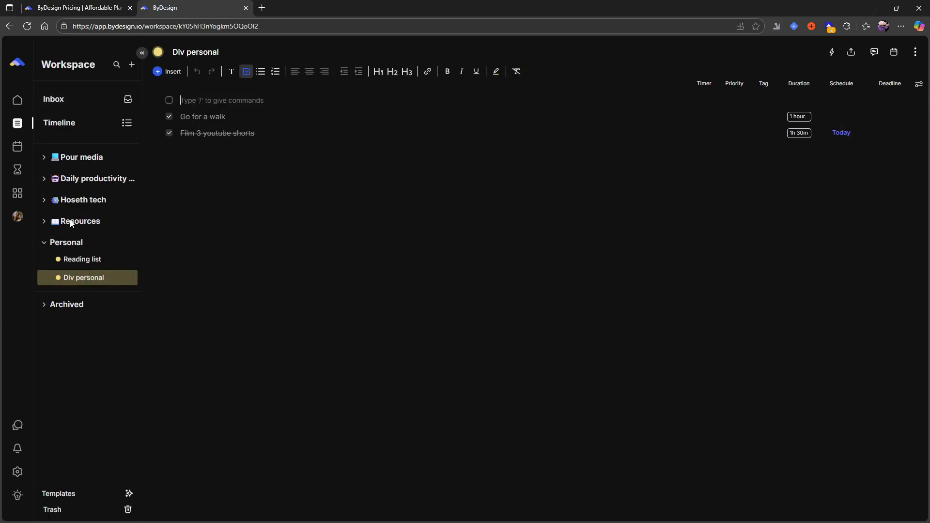
click(45, 243)
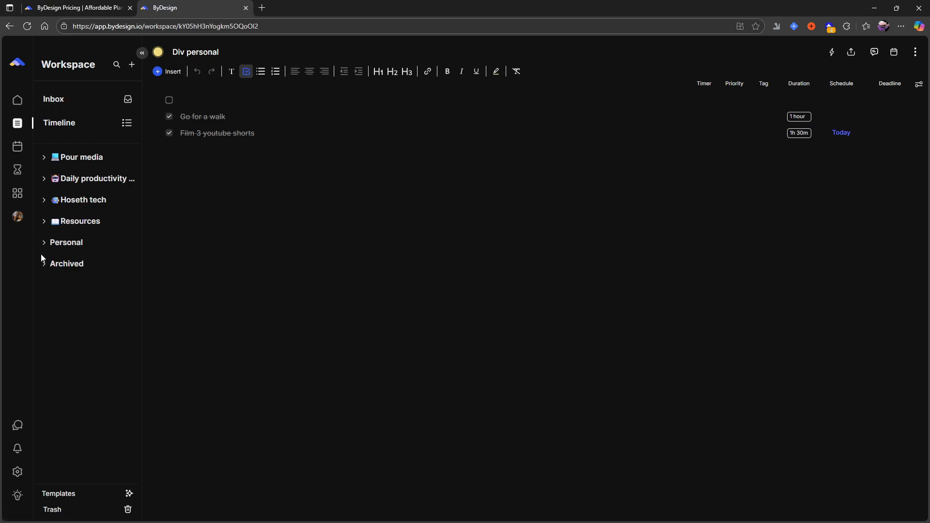
click(44, 242)
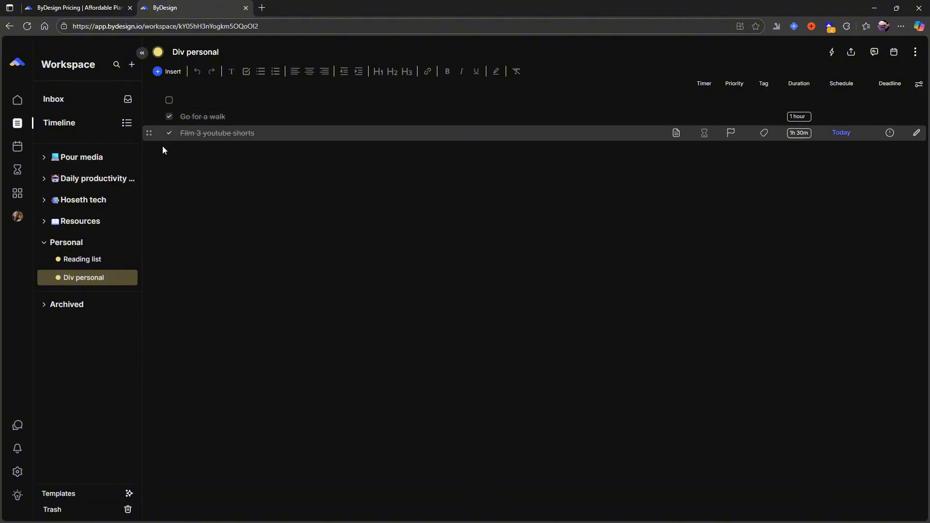
Open the "Youtube video" page in the Pour media folder and schedule "Best structured all in one apps" for September 28, 2025
click(44, 158)
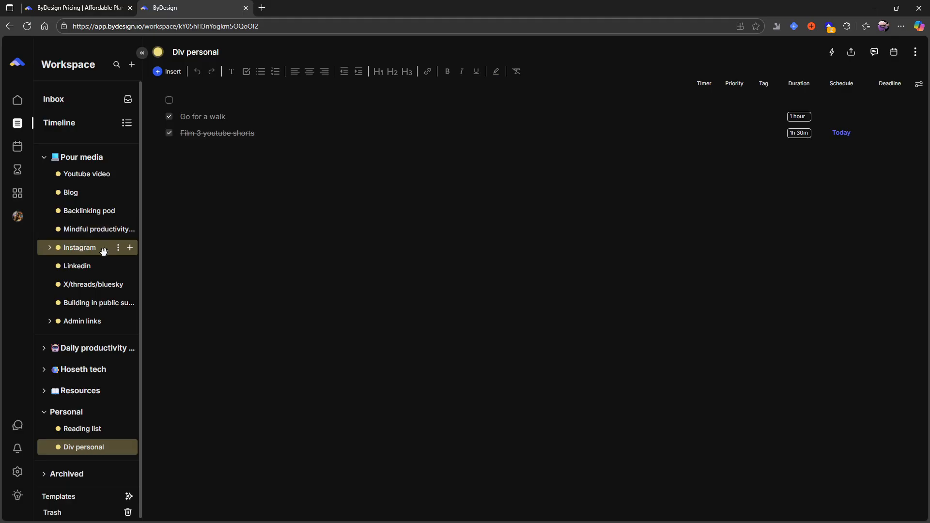
click(95, 178)
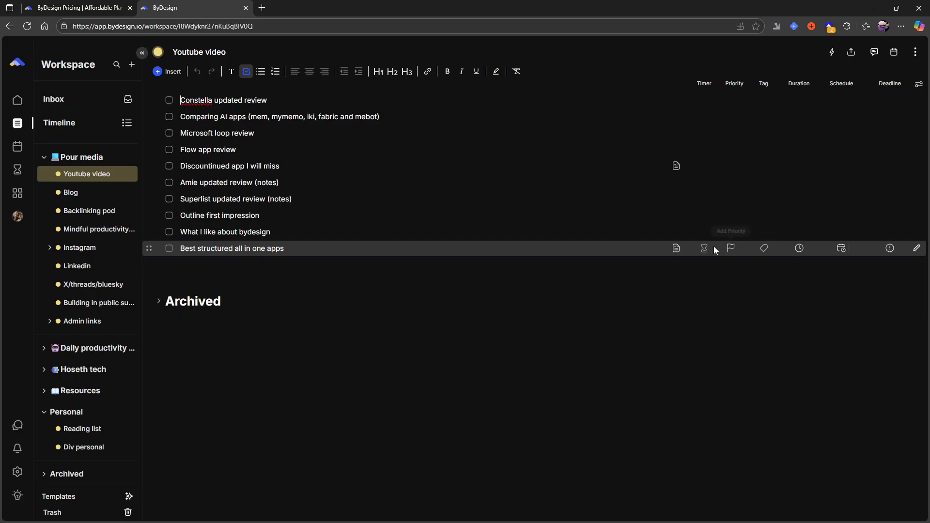
click(842, 248)
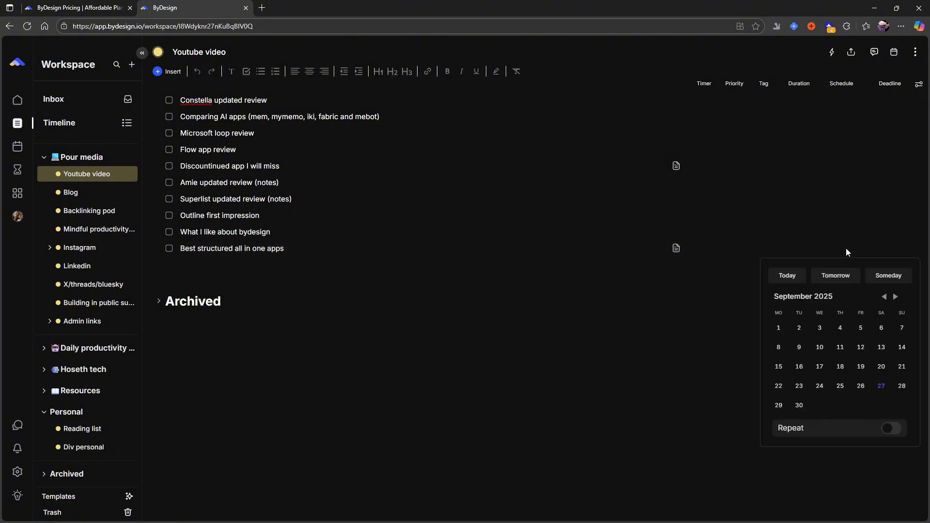
click(900, 386)
click(889, 451)
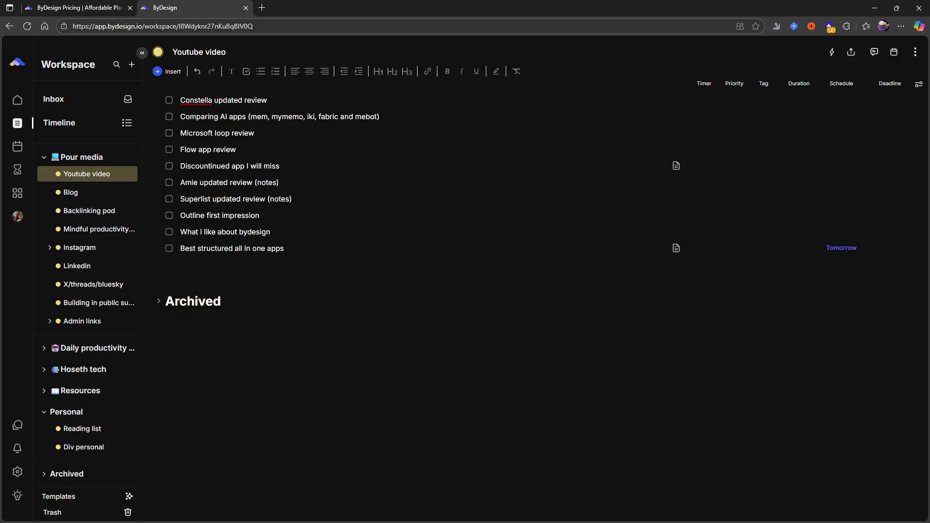
Expand the Tomorrow tasks on the home dashboard and mark "Best structured all in one apps" as completed
click(11, 101)
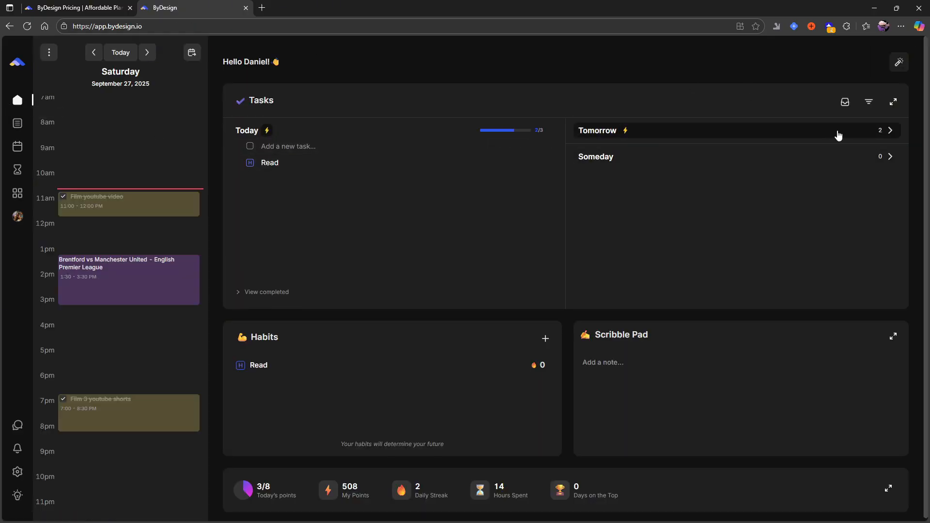
click(891, 132)
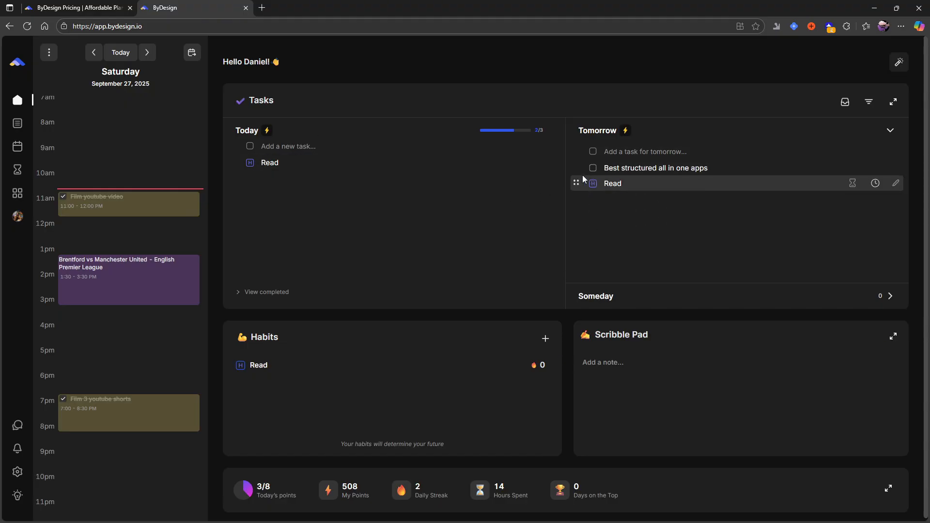
click(593, 169)
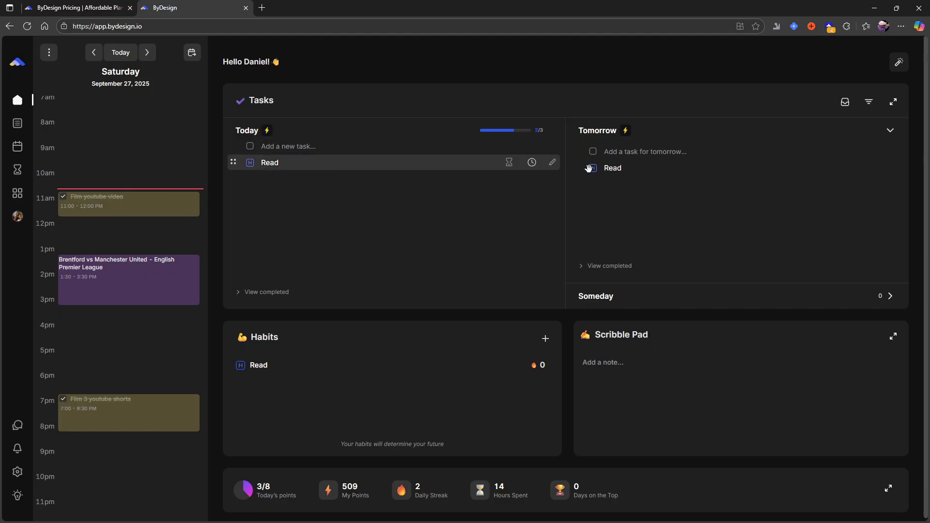
Open the weekly calendar and look through the scheduled events and tasks for September 22 to 28
click(24, 153)
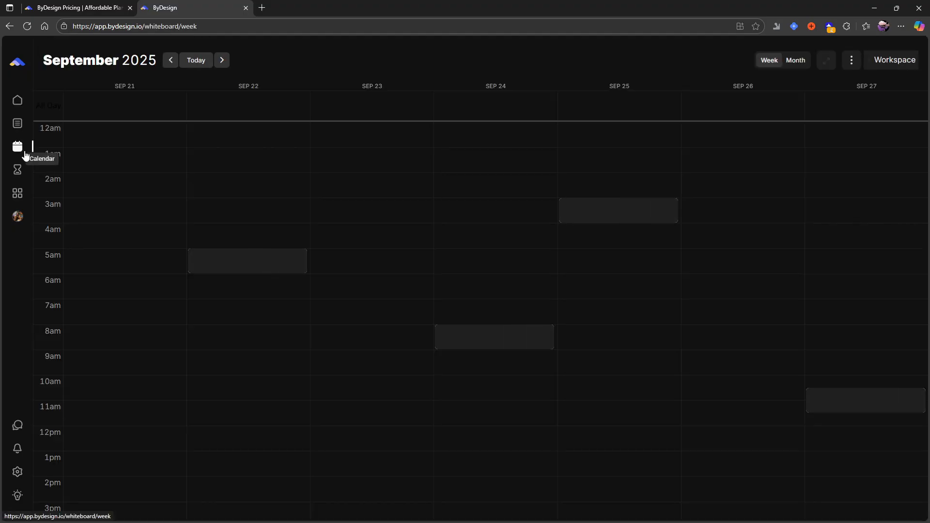
scroll(635, 357, up, 2)
scroll(636, 359, down, 2)
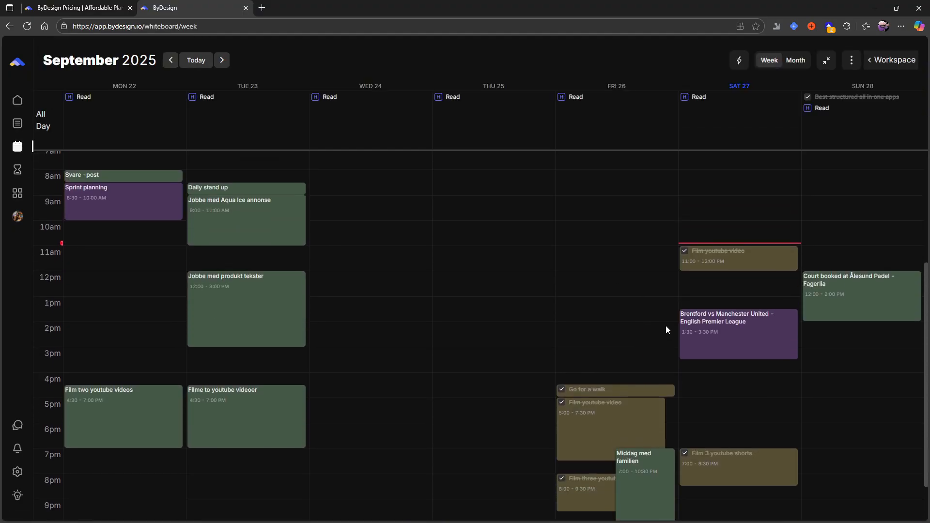
scroll(855, 271, up, 1)
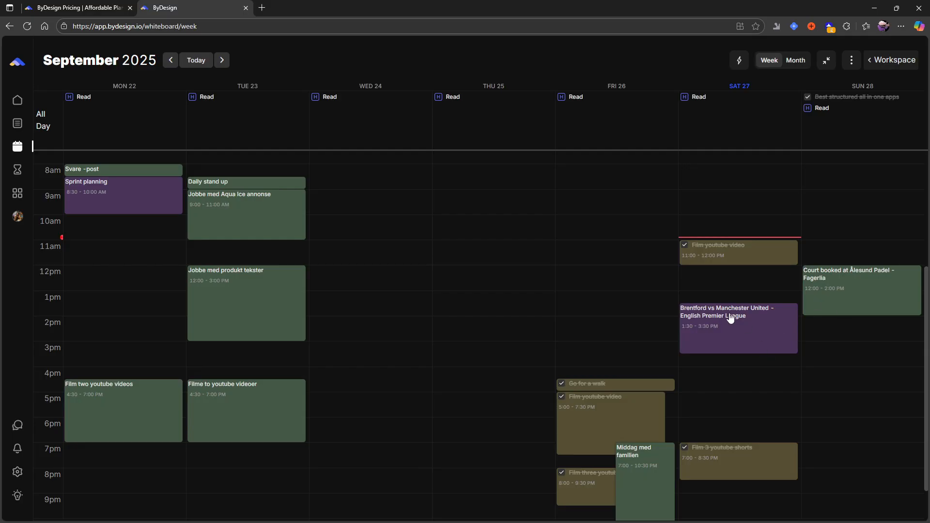
scroll(793, 294, down, 1)
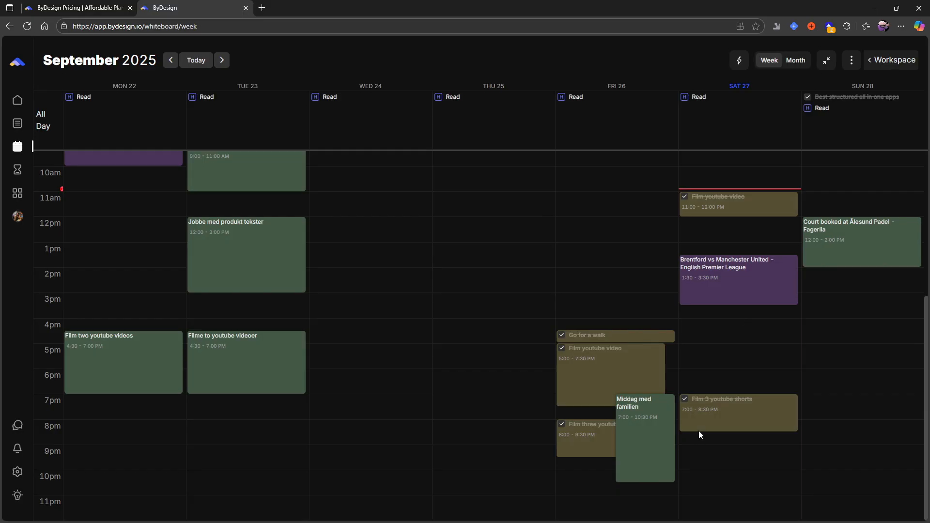
Open the focus timer, view the Short Break mode and return to the Pomodoro mode
click(24, 167)
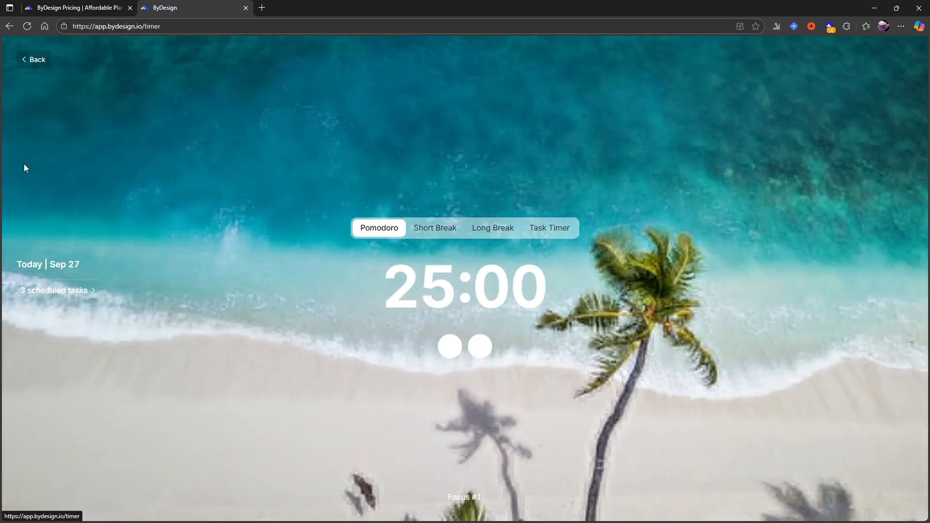
click(441, 228)
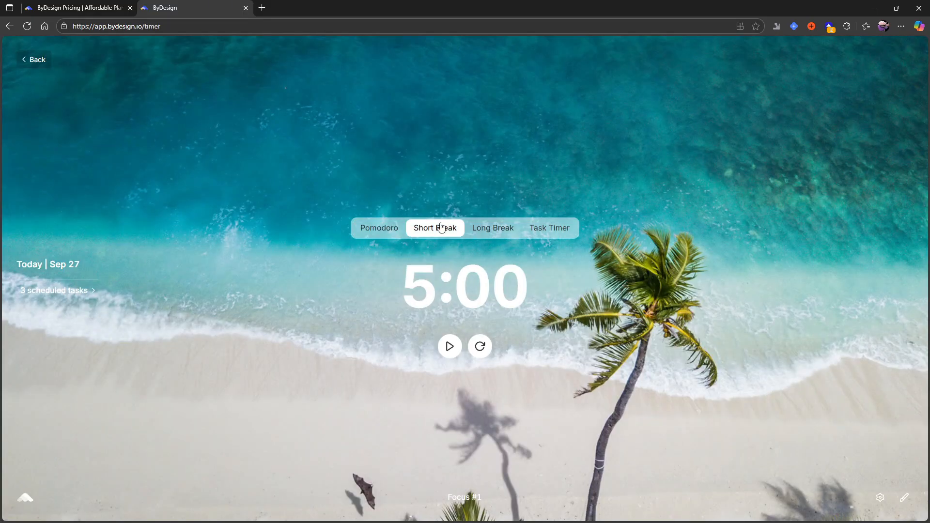
click(387, 235)
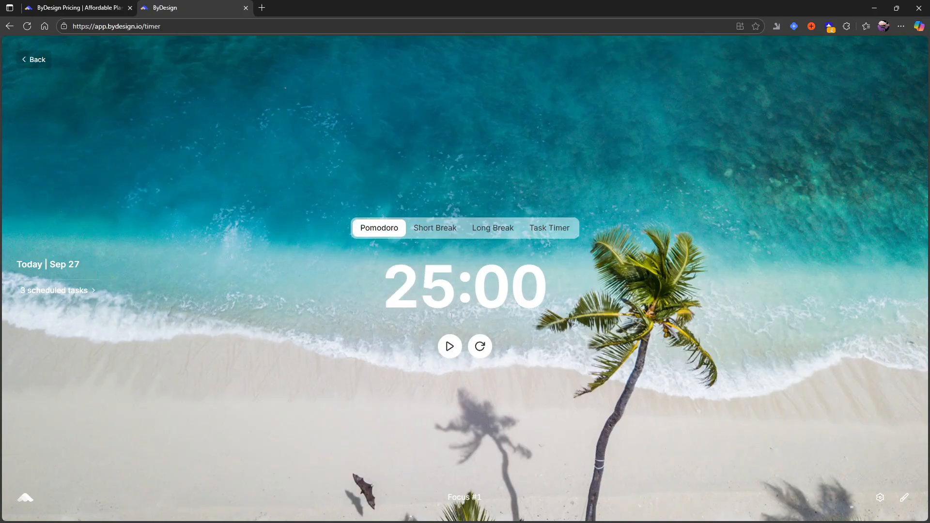
Start, pause and reset the Pomodoro countdown twice
click(444, 346)
click(450, 357)
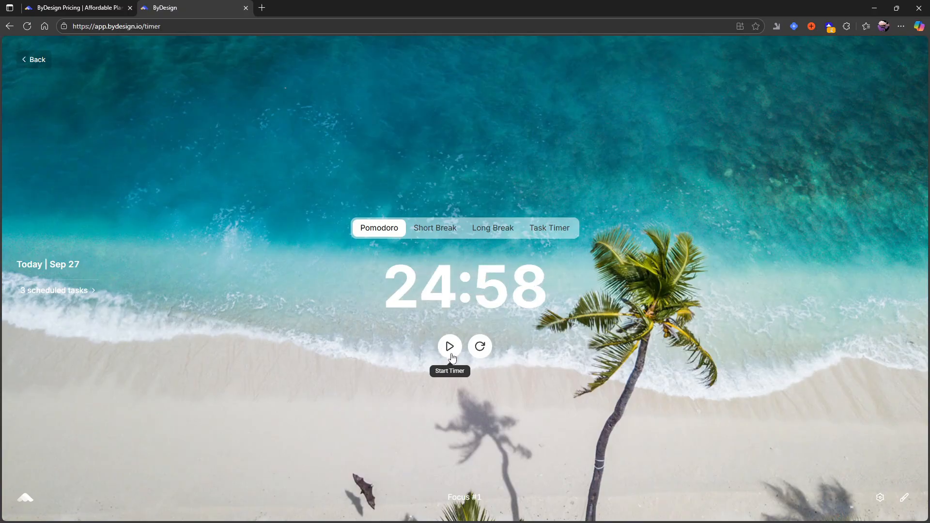
click(479, 346)
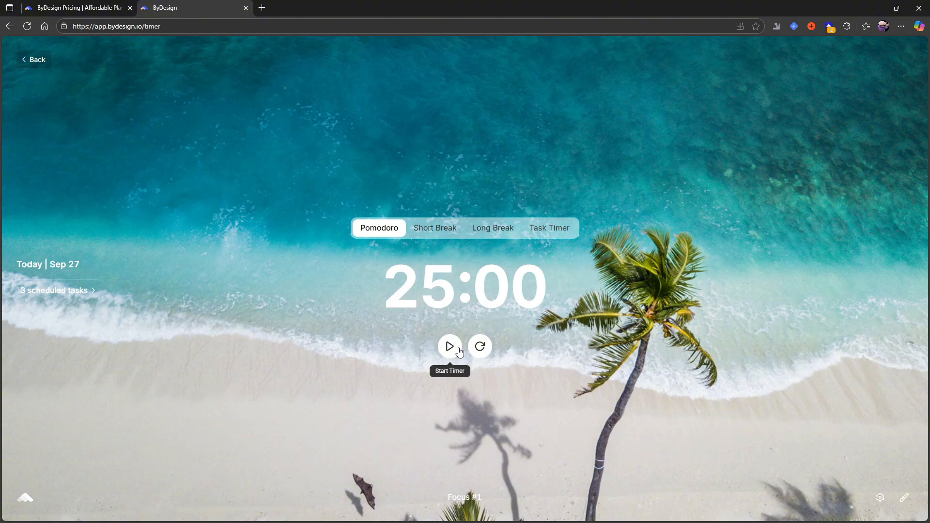
click(450, 346)
click(457, 349)
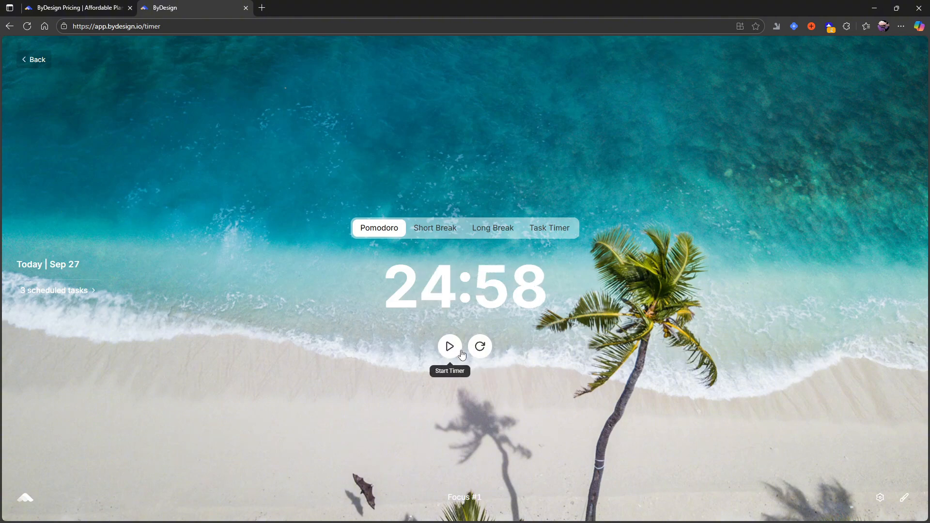
click(480, 346)
View the Short Break, Long Break and Task Timer modes and today's scheduled tasks, and return to the calendar
click(461, 229)
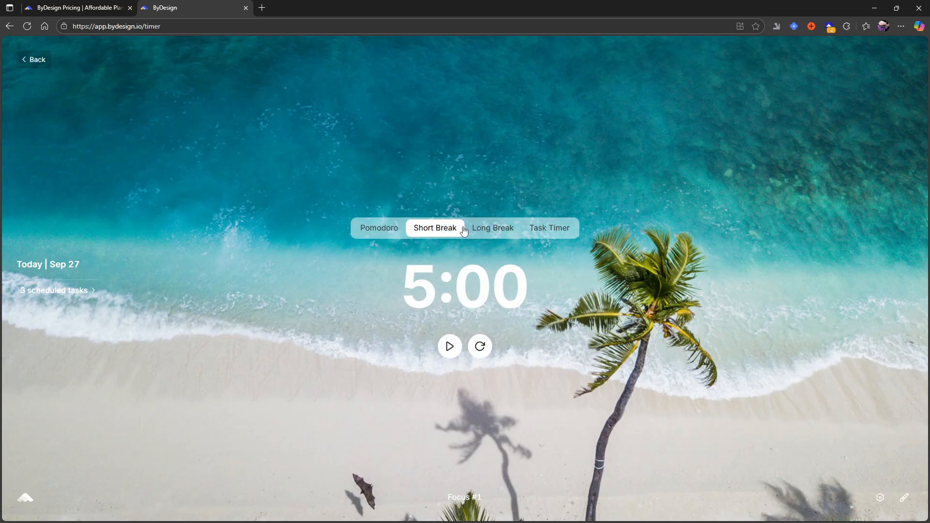
click(493, 229)
click(538, 230)
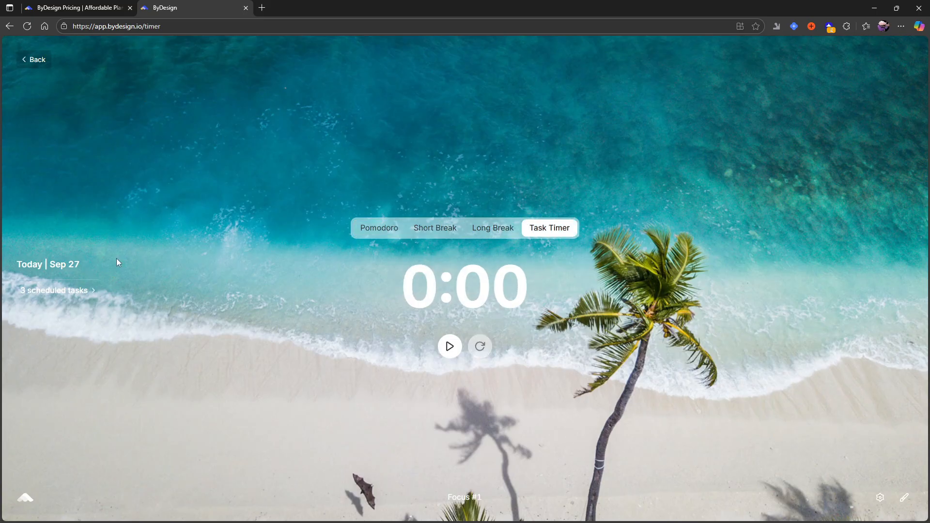
click(70, 290)
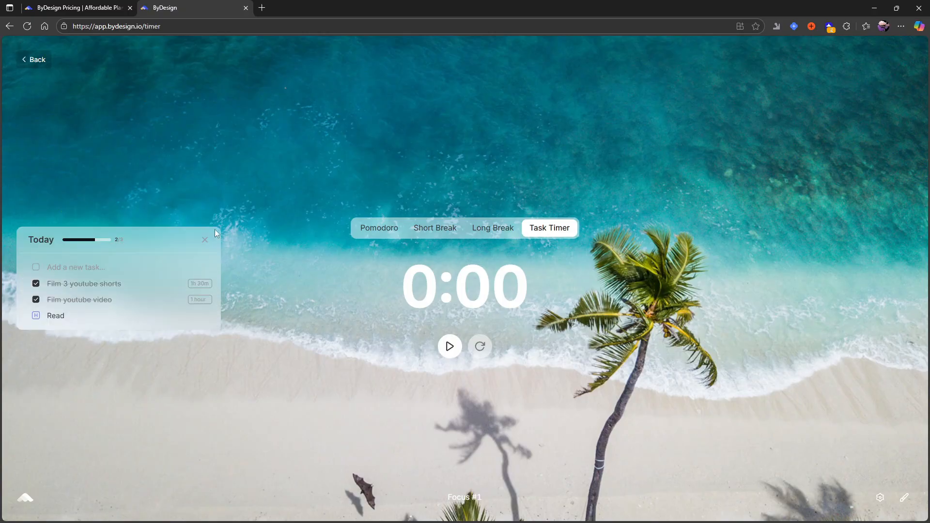
click(37, 72)
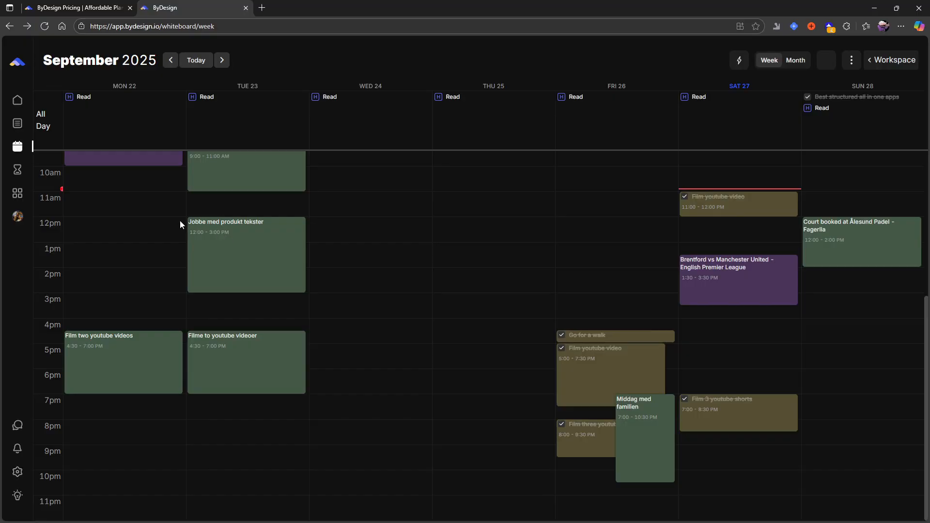
Browse the featured goals and all goals in the goals library, and open the "Learn How to Code" plan
click(16, 196)
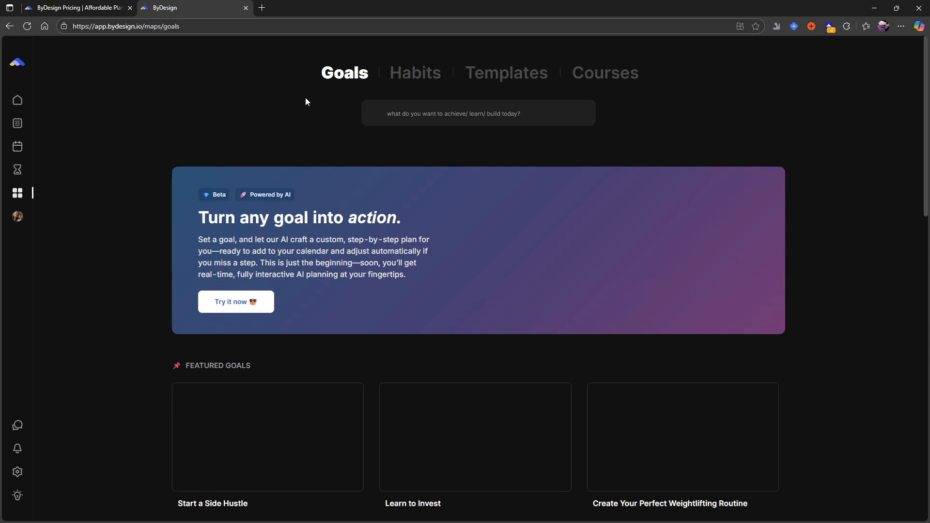
scroll(344, 325, down, 3)
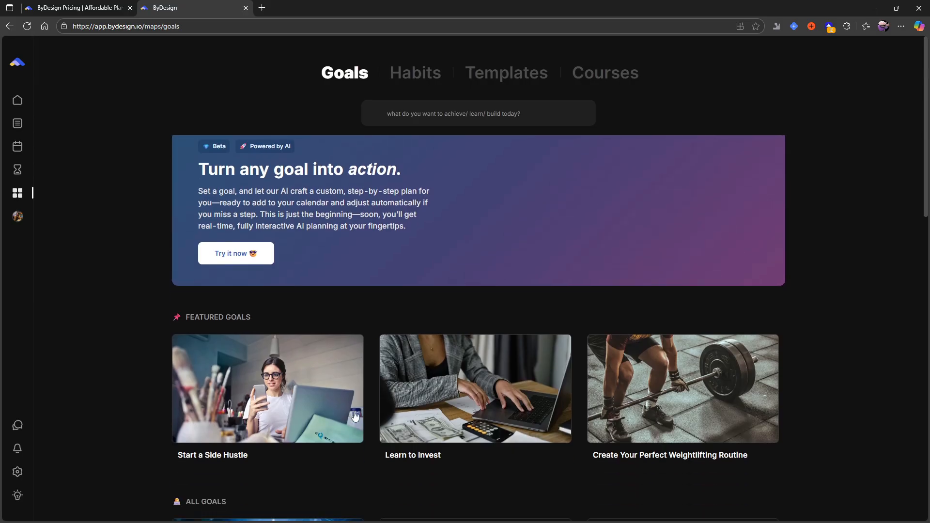
scroll(268, 298, down, 2)
scroll(696, 366, up, 2)
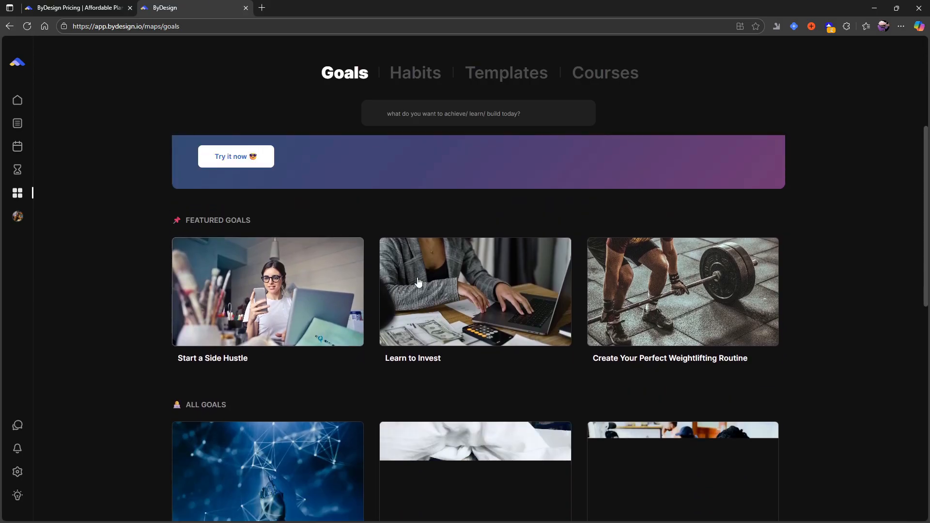
scroll(696, 365, down, 4)
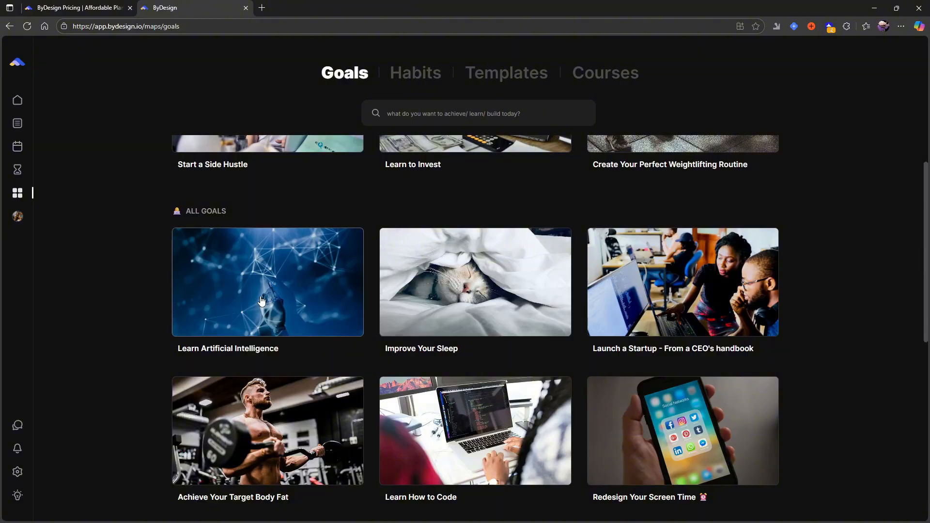
click(469, 424)
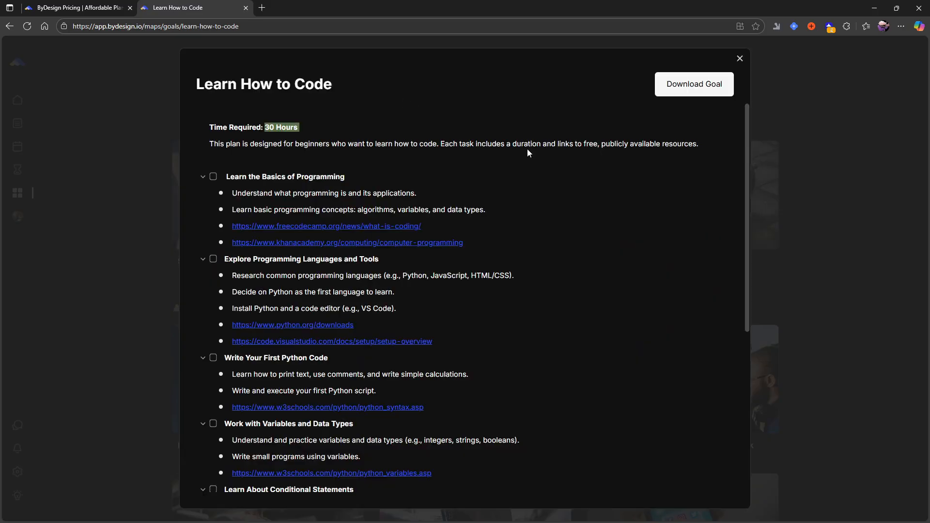
Read through the tasks and resource links of the "Learn How to Code" plan and close the plan
scroll(406, 206, down, 5)
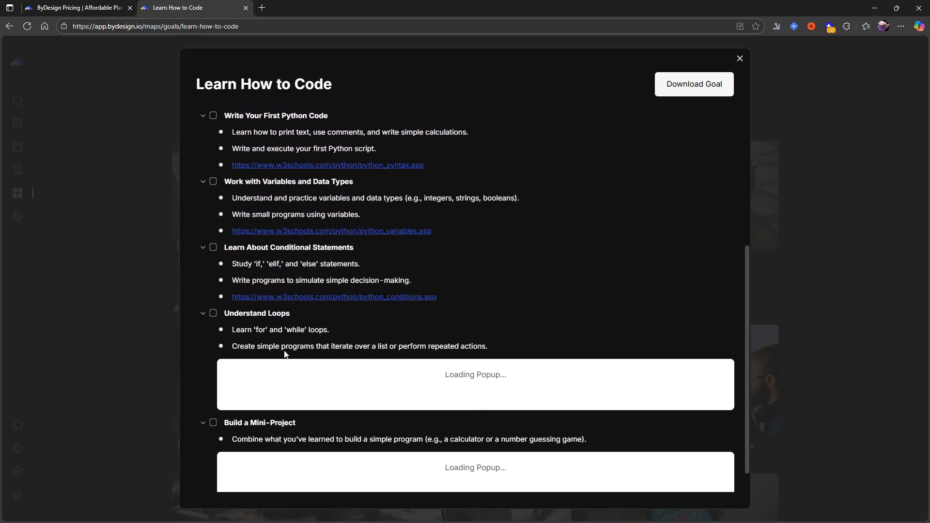
scroll(487, 296, up, 3)
scroll(489, 296, down, 3)
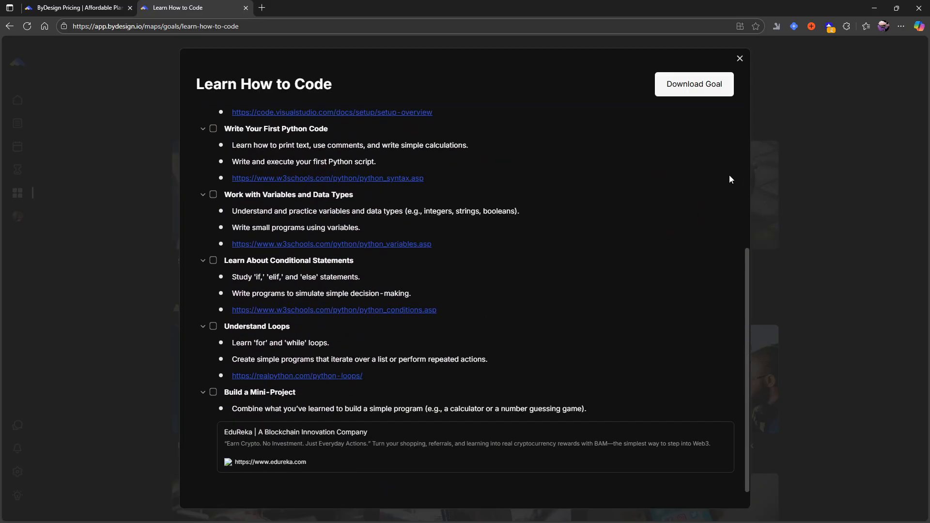
click(739, 58)
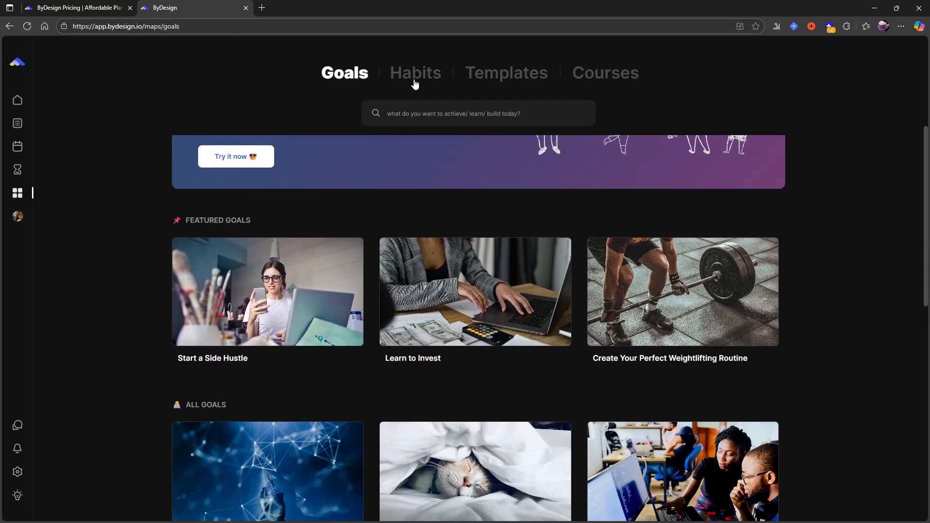
Open the Habits library and browse its featured habits and all habits
click(415, 83)
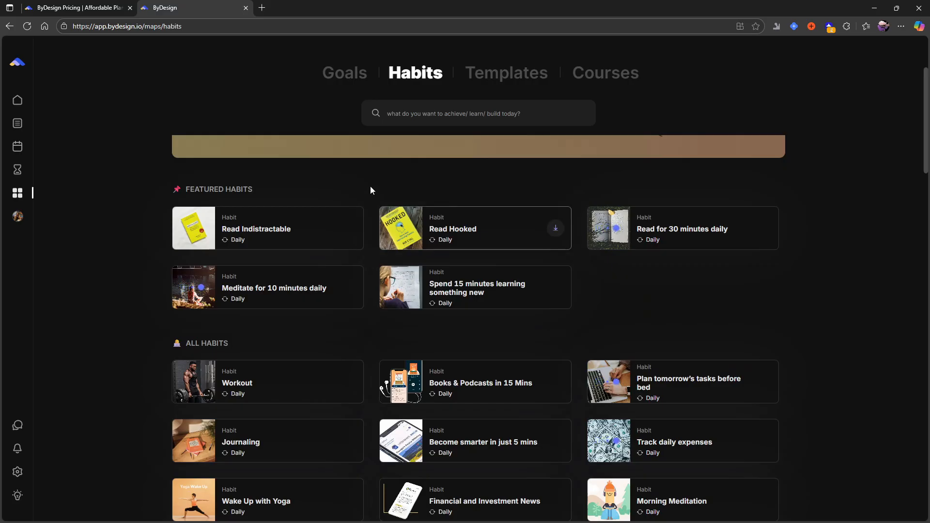
scroll(457, 303, down, 2)
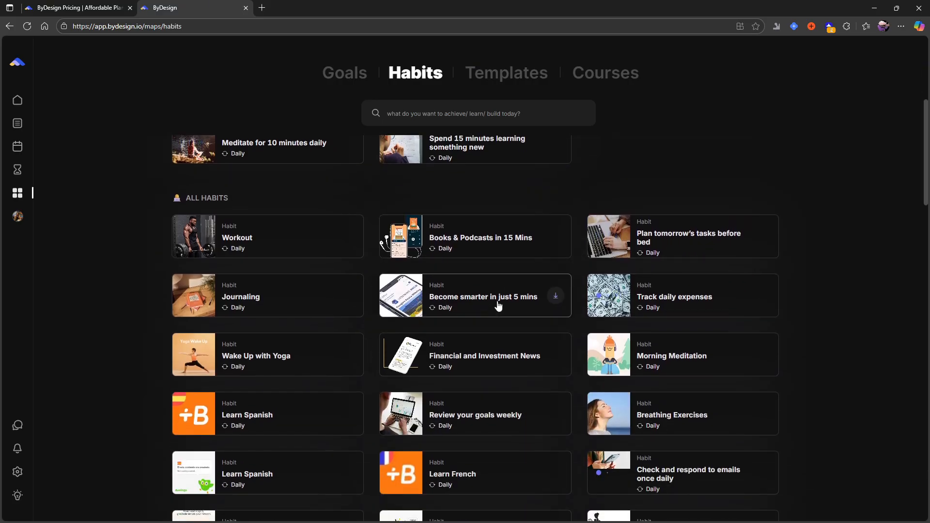
scroll(499, 305, down, 2)
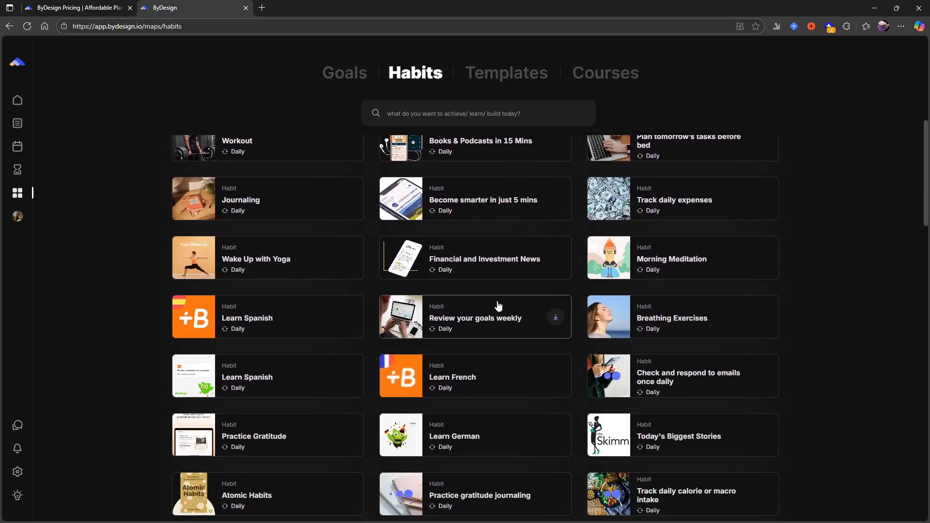
scroll(498, 305, up, 4)
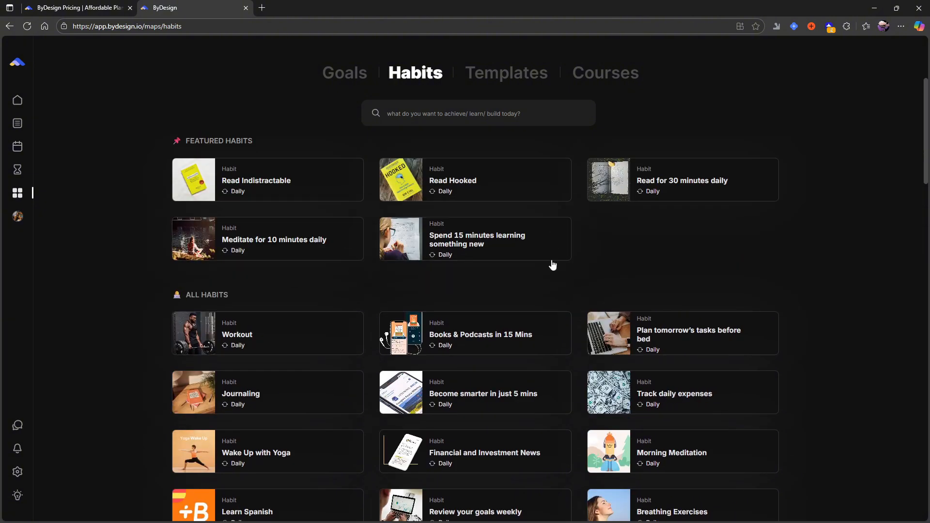
scroll(552, 263, up, 2)
View the Templates and Courses libraries, and return to the beginning of the Templates page
click(509, 71)
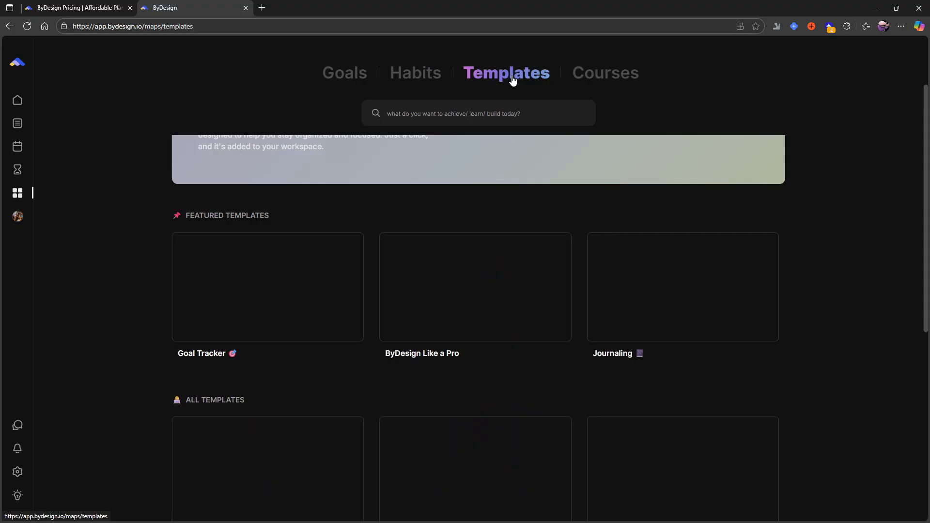
click(617, 72)
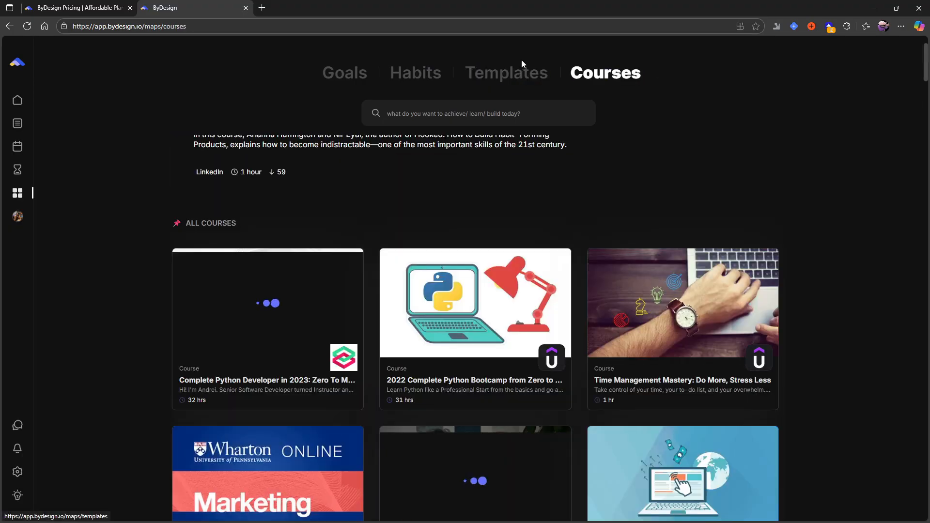
click(517, 67)
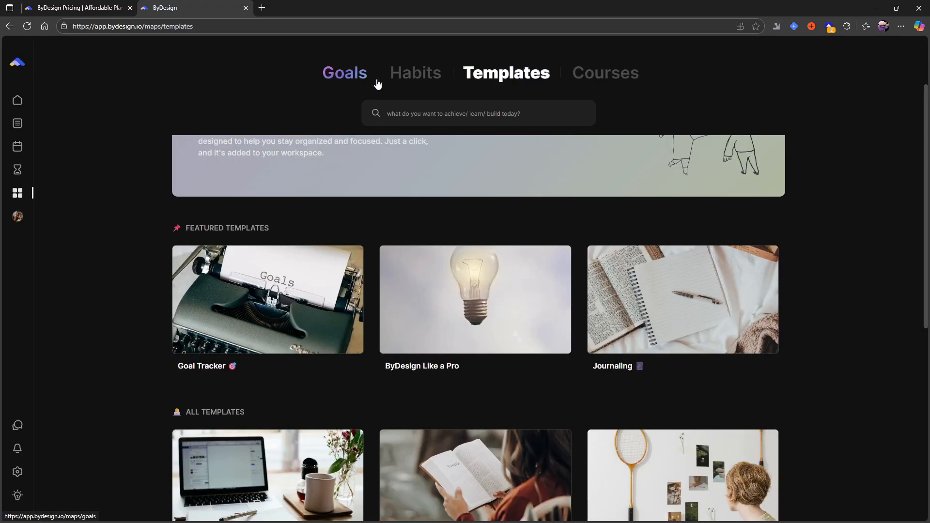
scroll(579, 230, up, 2)
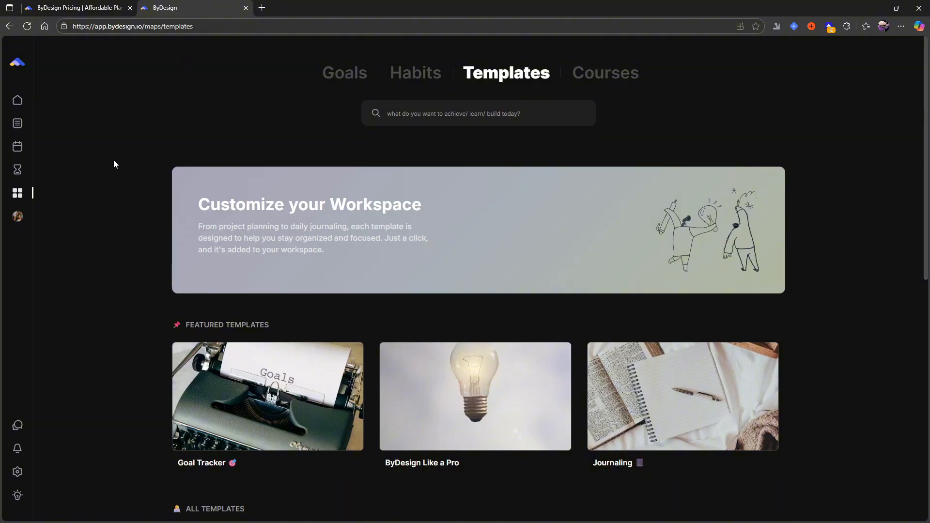
Return to the dashboard, view the Auto Schedule settings for tomorrow's tasks and close them
click(24, 109)
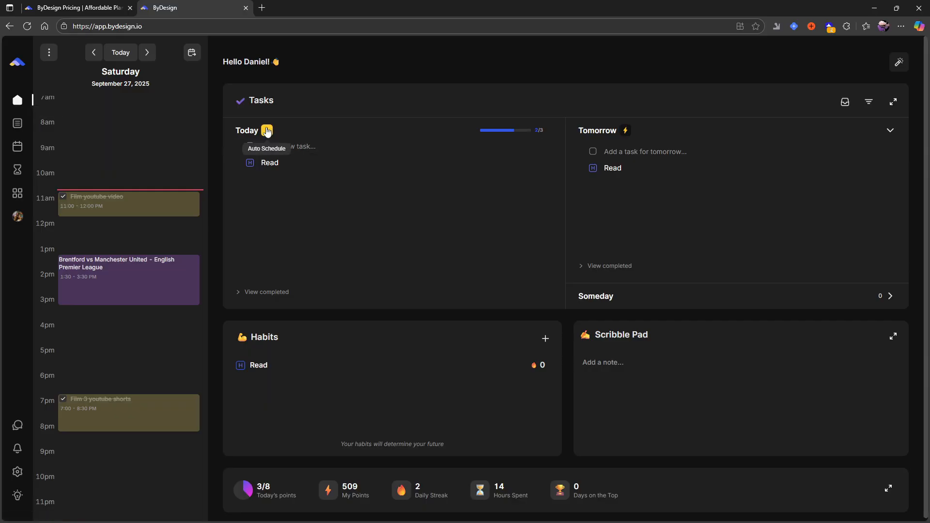
click(625, 130)
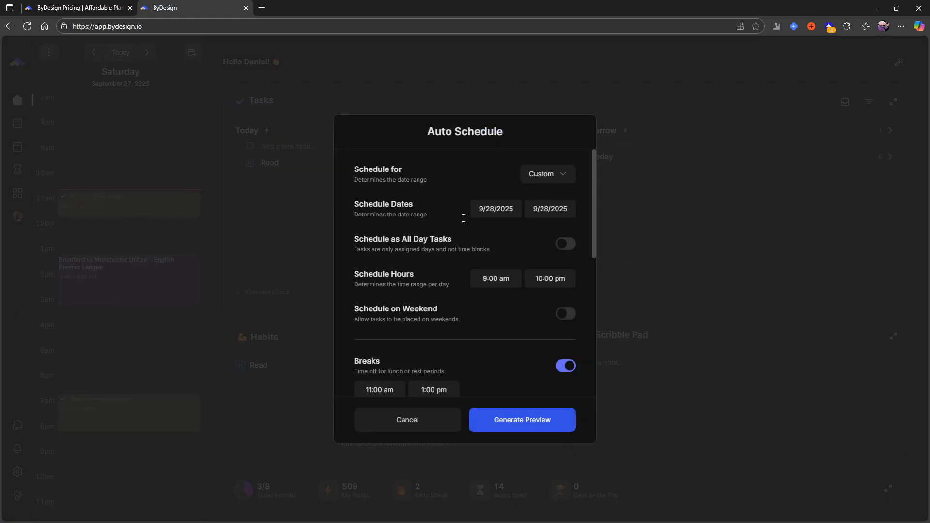
click(675, 197)
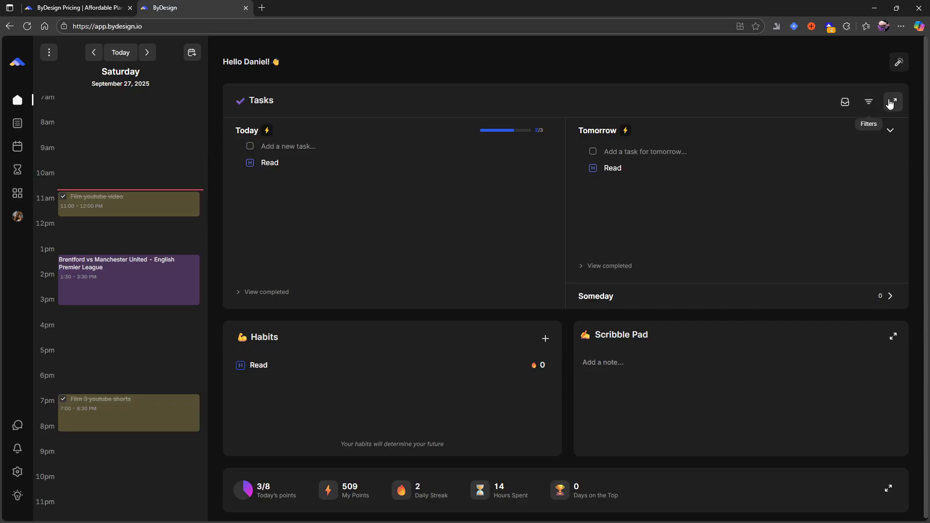
Add a task named "Test task" to today's task list
click(358, 147)
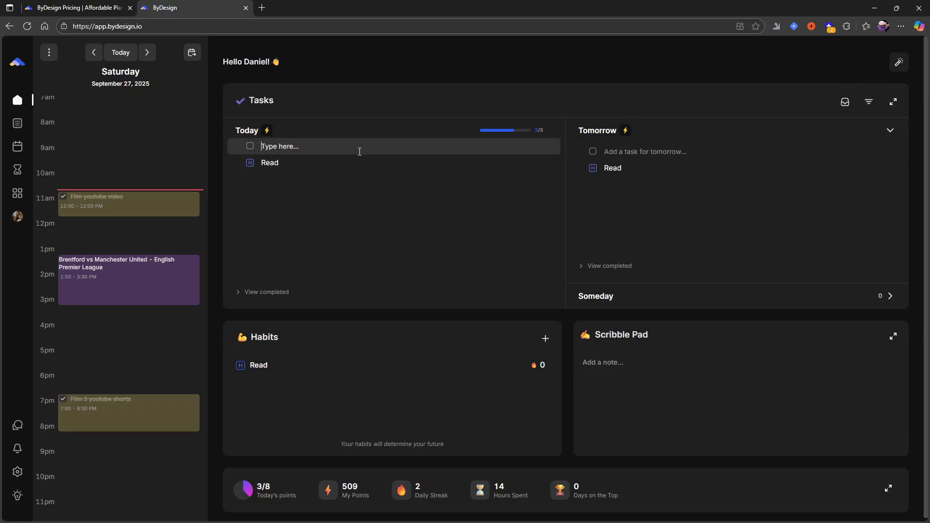
text(Test t)
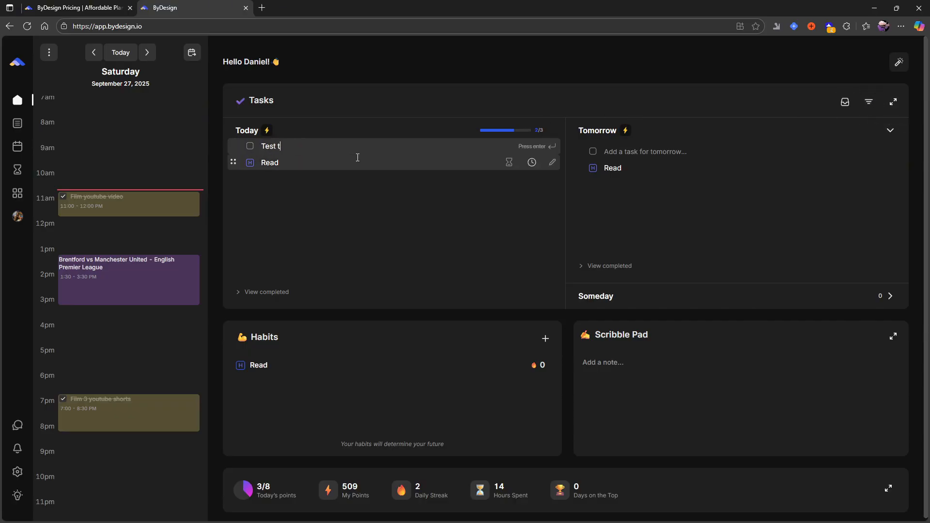
text(ask)
key(Return)
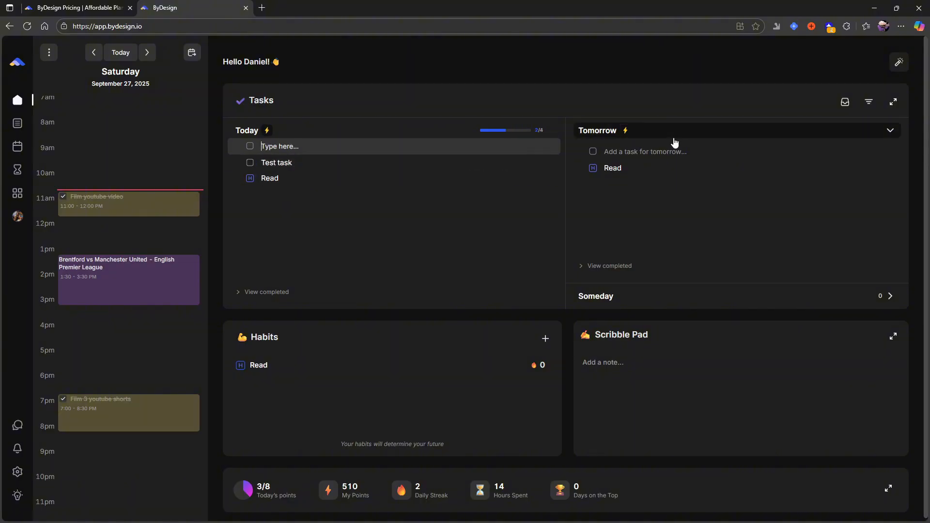
Open the Auto Schedule settings for tomorrow, view the start date calendar and close the settings without generating a preview
click(628, 131)
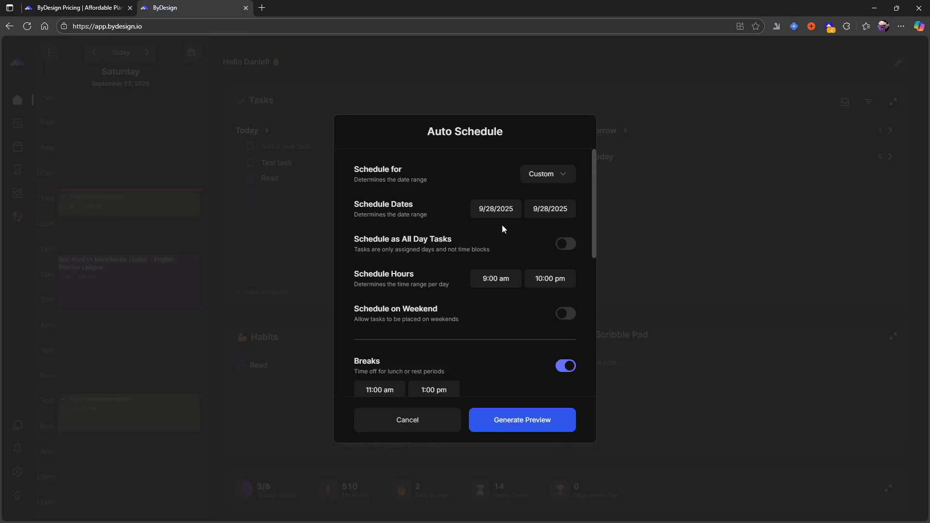
click(503, 211)
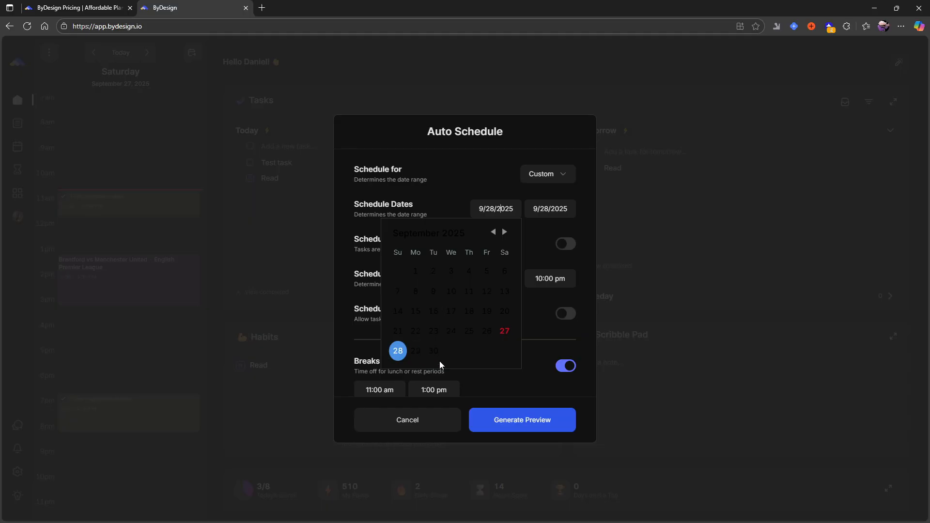
click(535, 379)
click(690, 366)
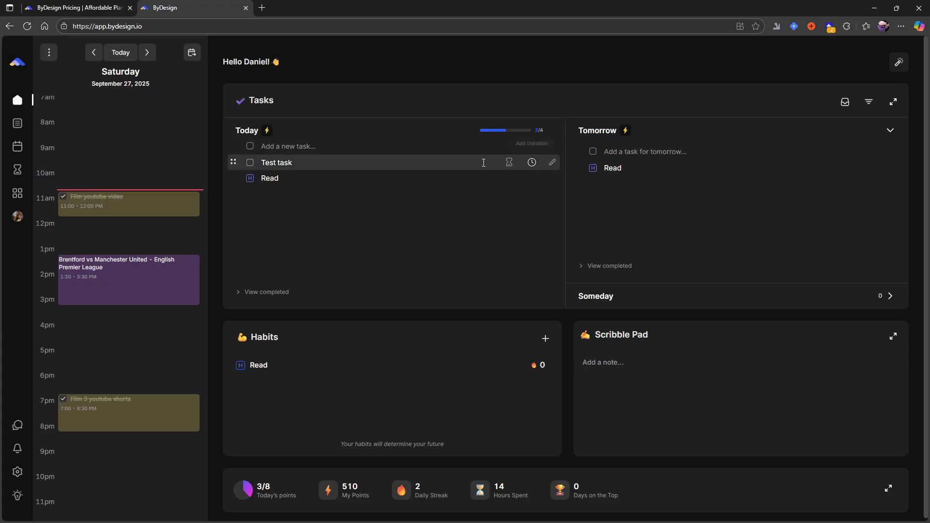
Open the details of "Test task", view its schedule options and date calendar, and close them without changes
click(551, 162)
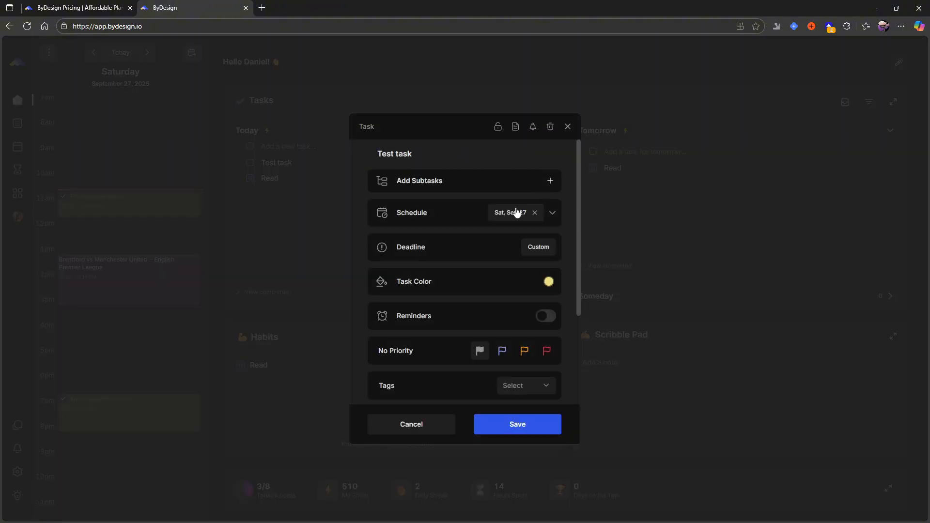
click(516, 212)
click(536, 257)
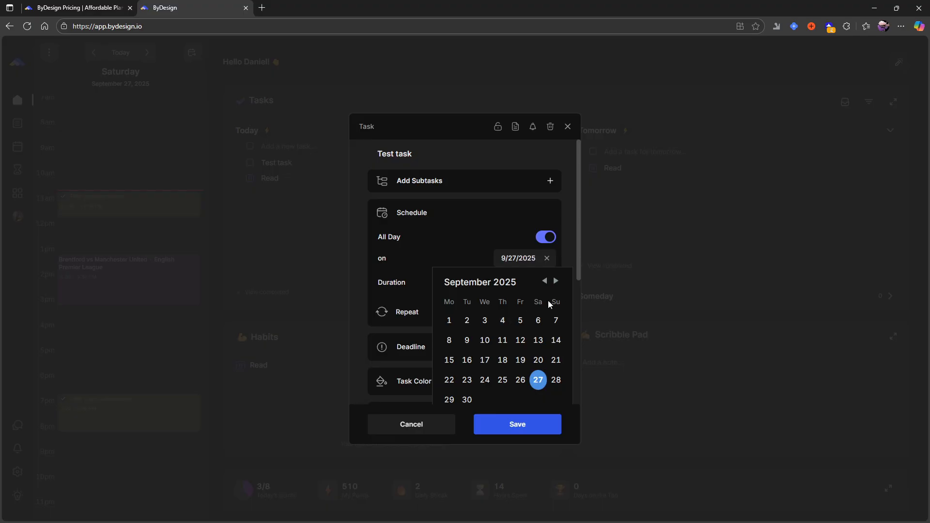
click(664, 348)
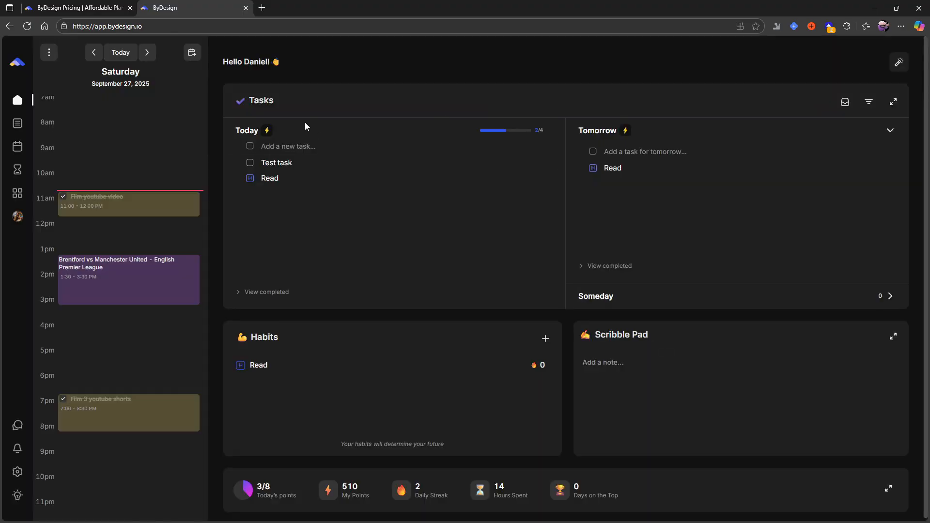
Review today's Auto Schedule settings, including the start hour, breaks, buffer time, task splitting and date range, and close them without changes
click(267, 130)
scroll(535, 262, down, 1)
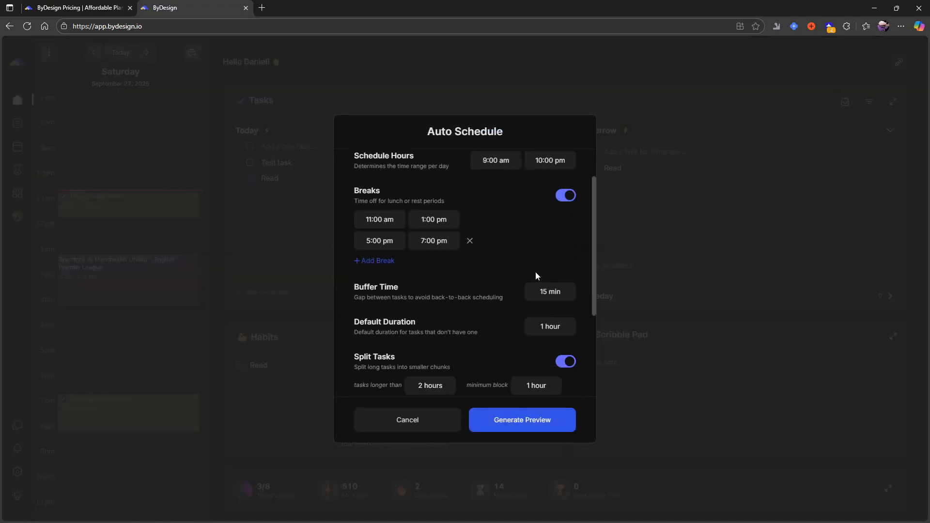
scroll(514, 228, up, 1)
click(509, 213)
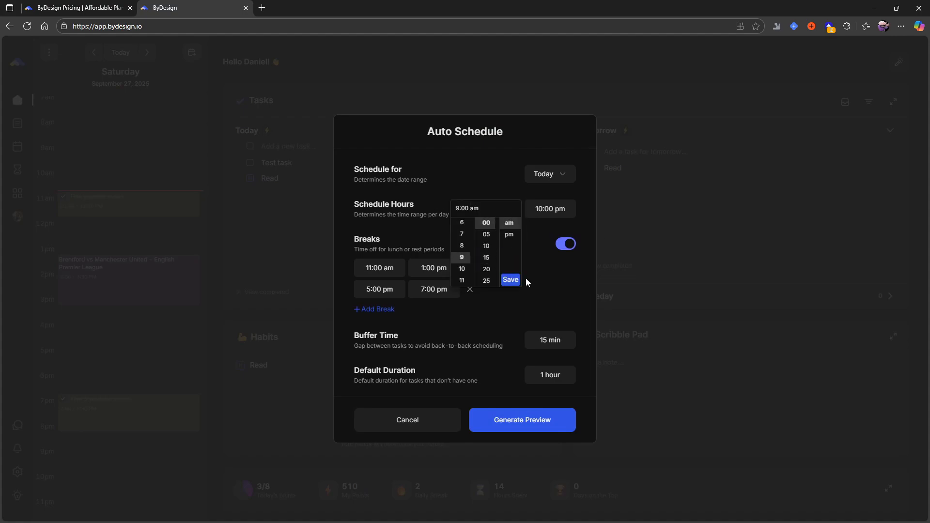
click(575, 297)
scroll(525, 289, down, 3)
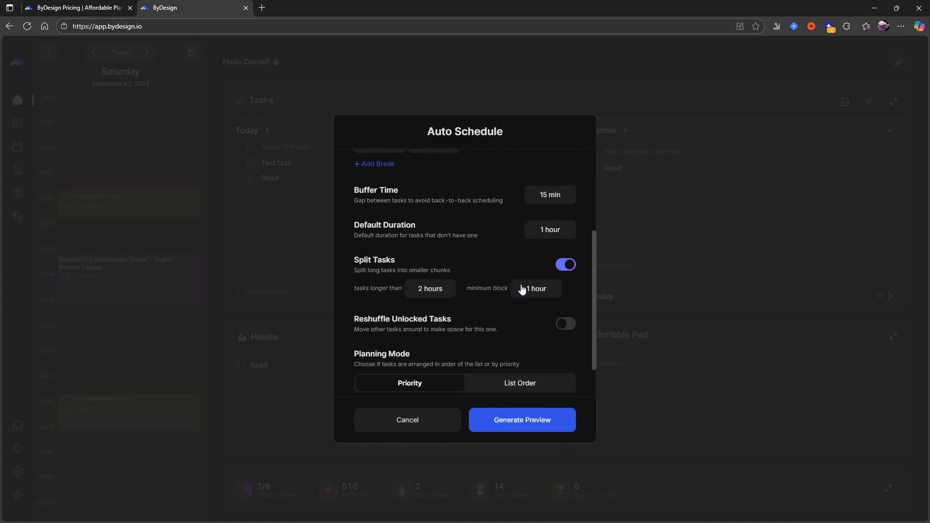
scroll(499, 303, up, 2)
scroll(504, 303, up, 2)
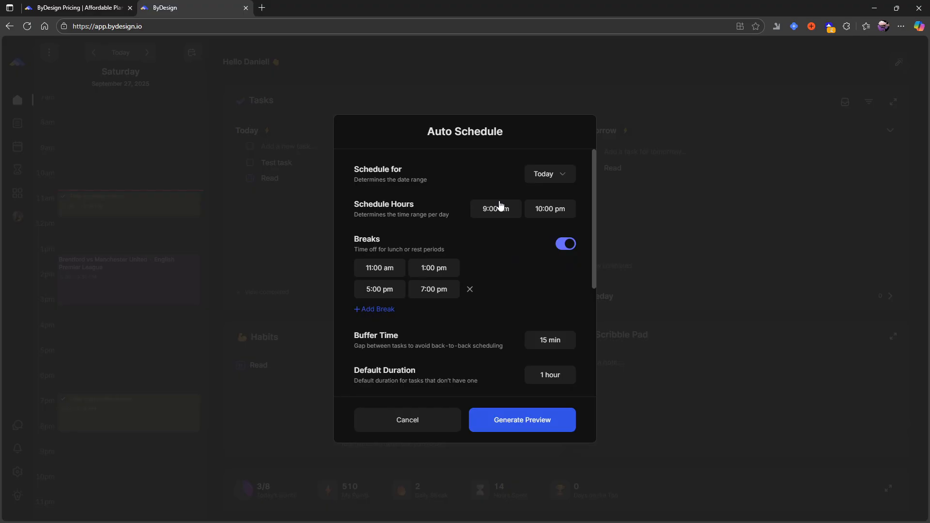
click(552, 174)
click(504, 169)
click(694, 261)
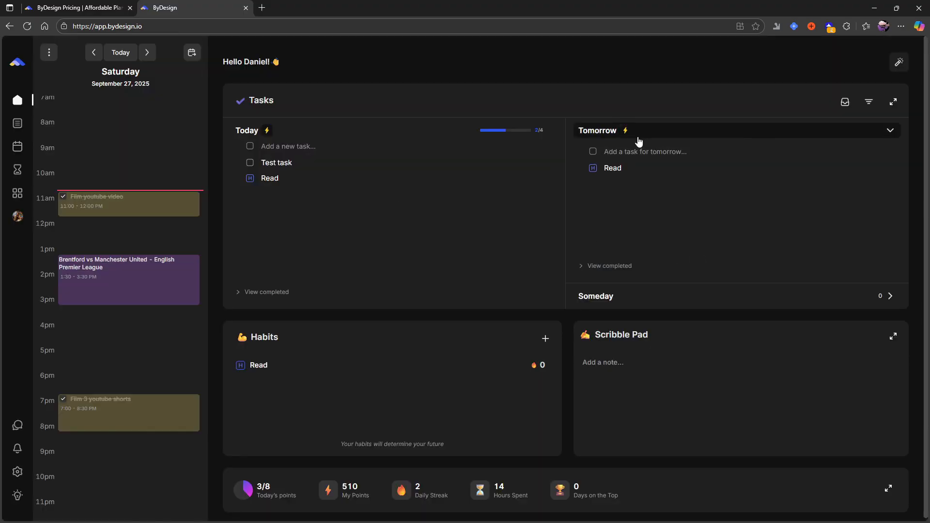
View the date range choices and start date setting in tomorrow's Auto Schedule, and close it without changes
click(625, 129)
click(565, 178)
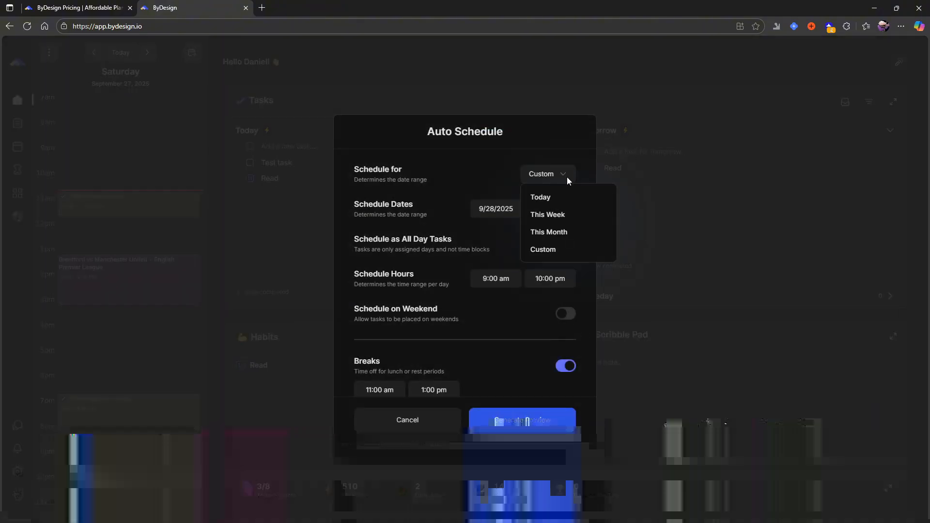
click(565, 177)
click(510, 209)
click(733, 270)
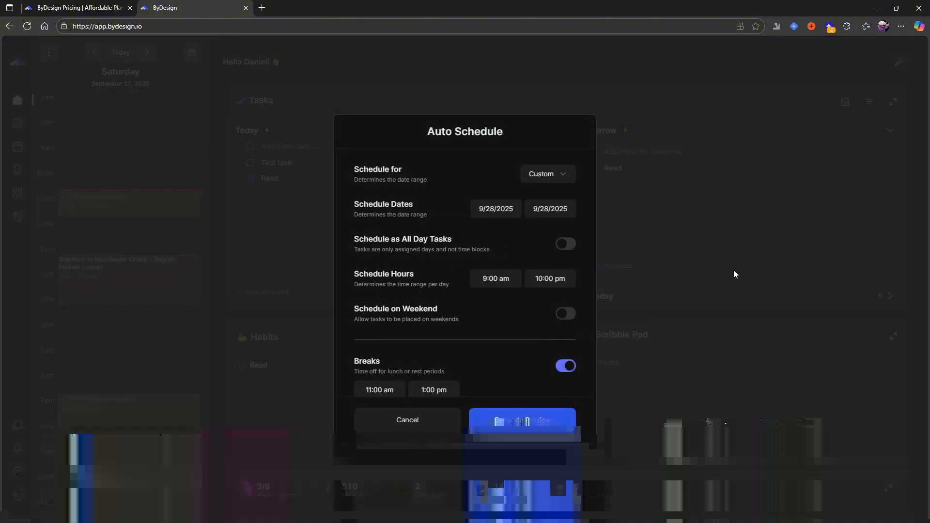
click(733, 269)
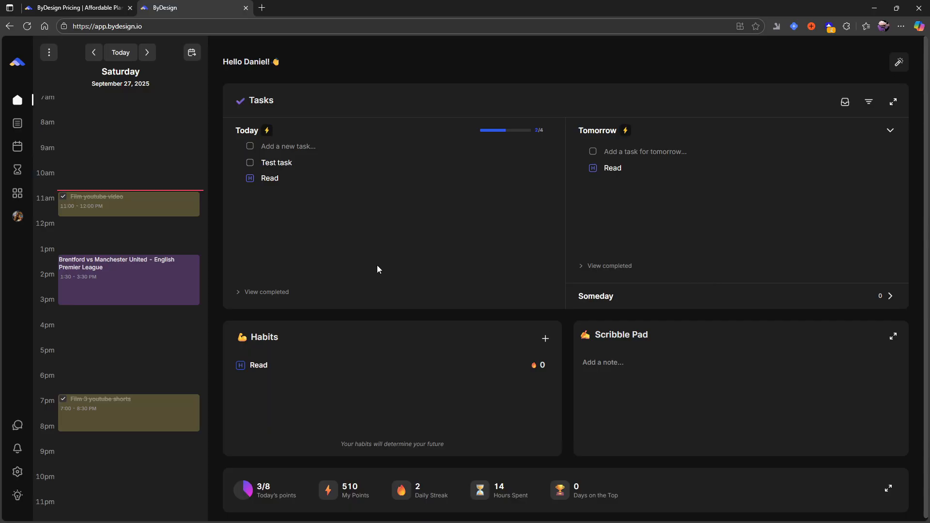
Browse the personal profile page with its favorite podcasts, favorite music and addable sections, and return to the dashboard
click(17, 216)
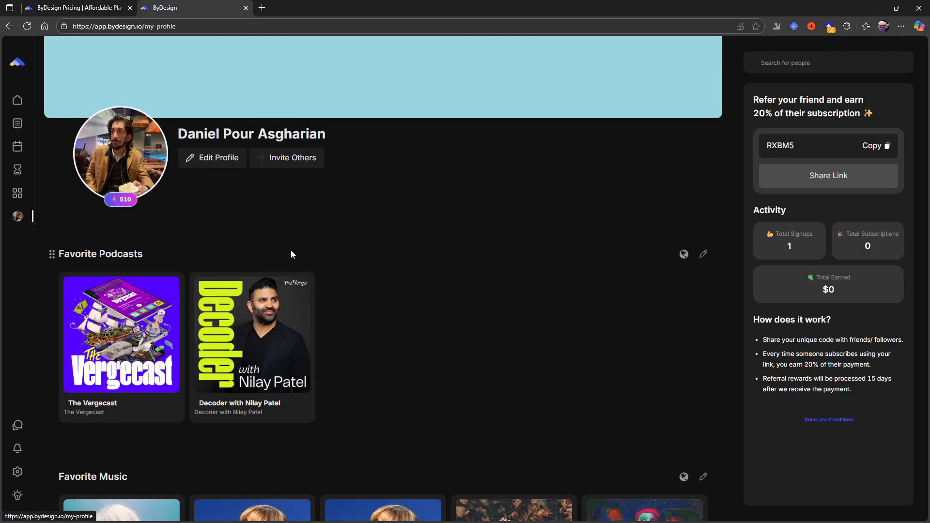
scroll(290, 254, down, 8)
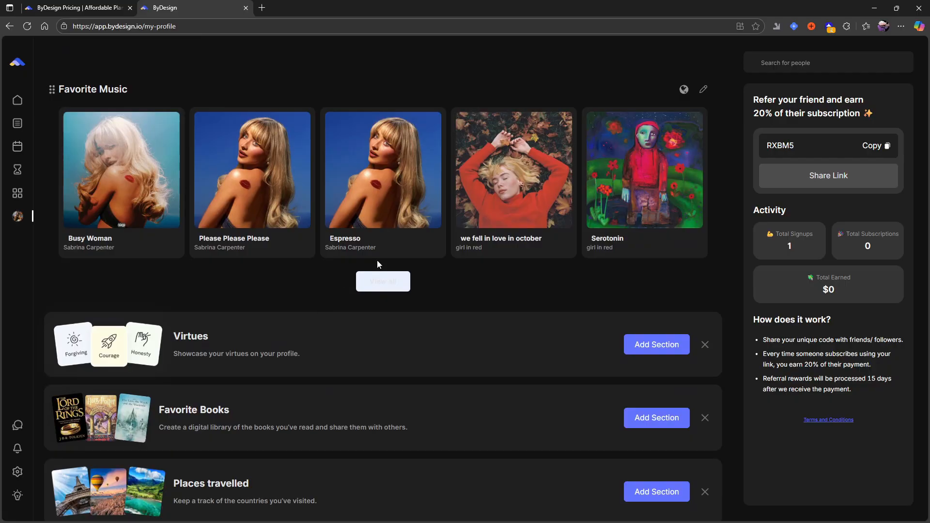
scroll(378, 263, up, 7)
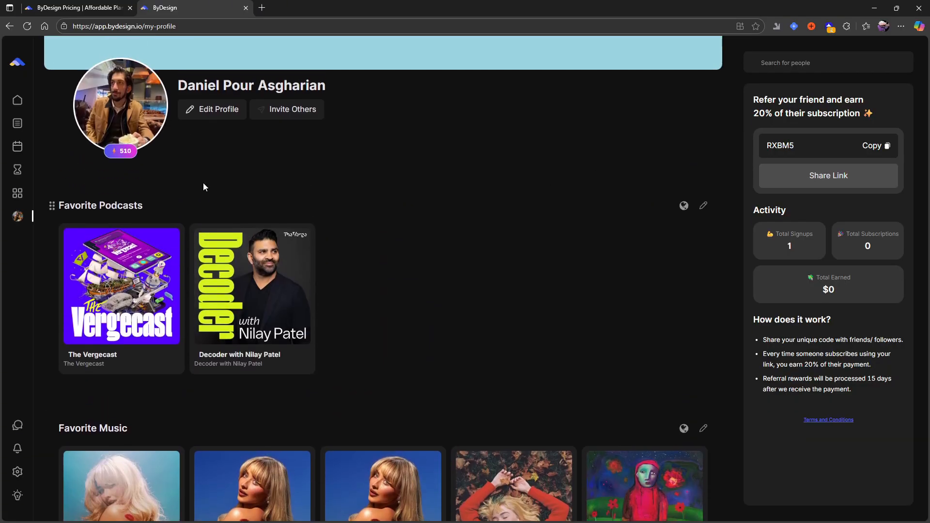
click(18, 100)
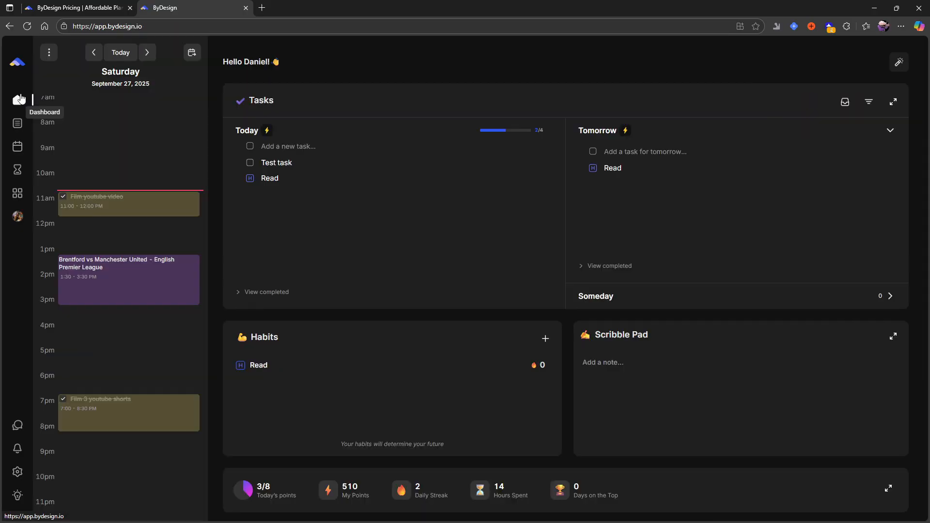